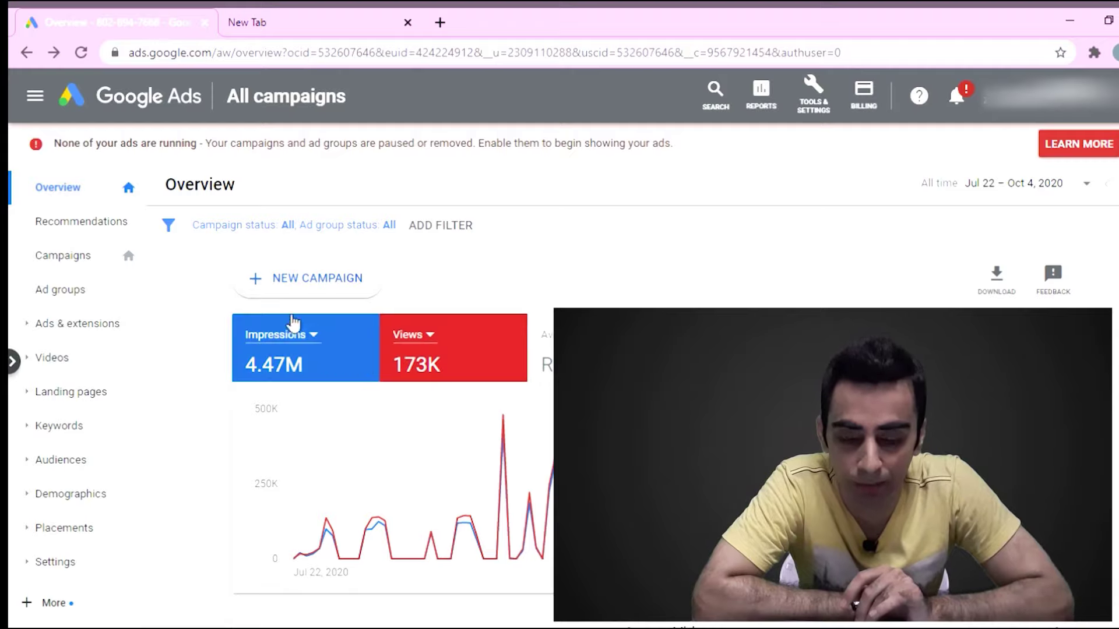
# Start a new campaign without a goal's guidance, using the Video type and the Custom video campaign subtype
pyautogui.click(296, 281)
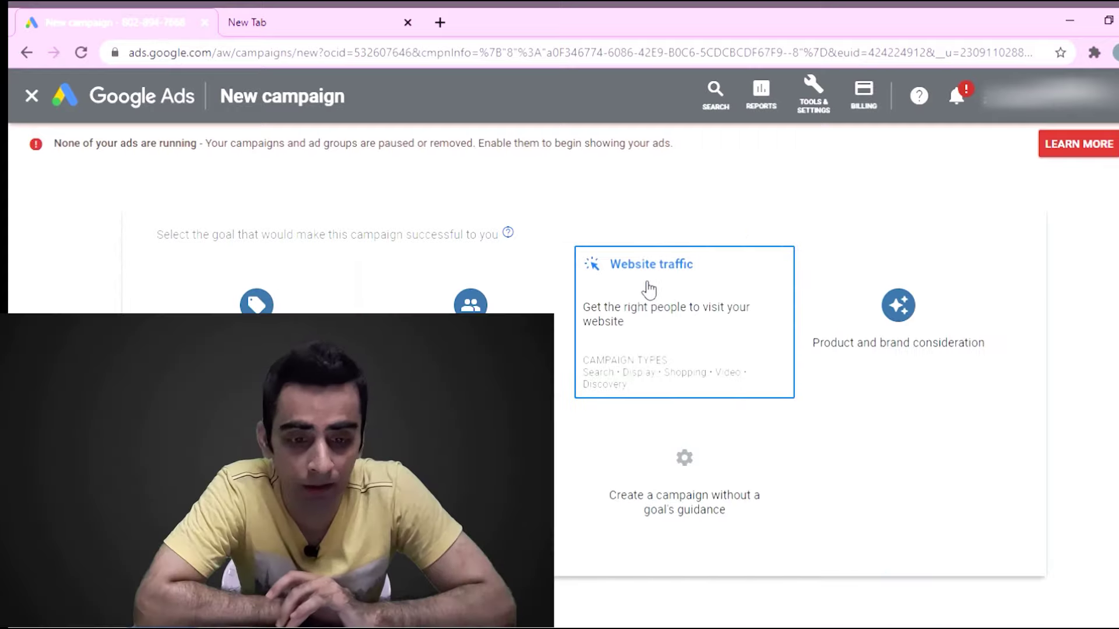
pyautogui.click(674, 484)
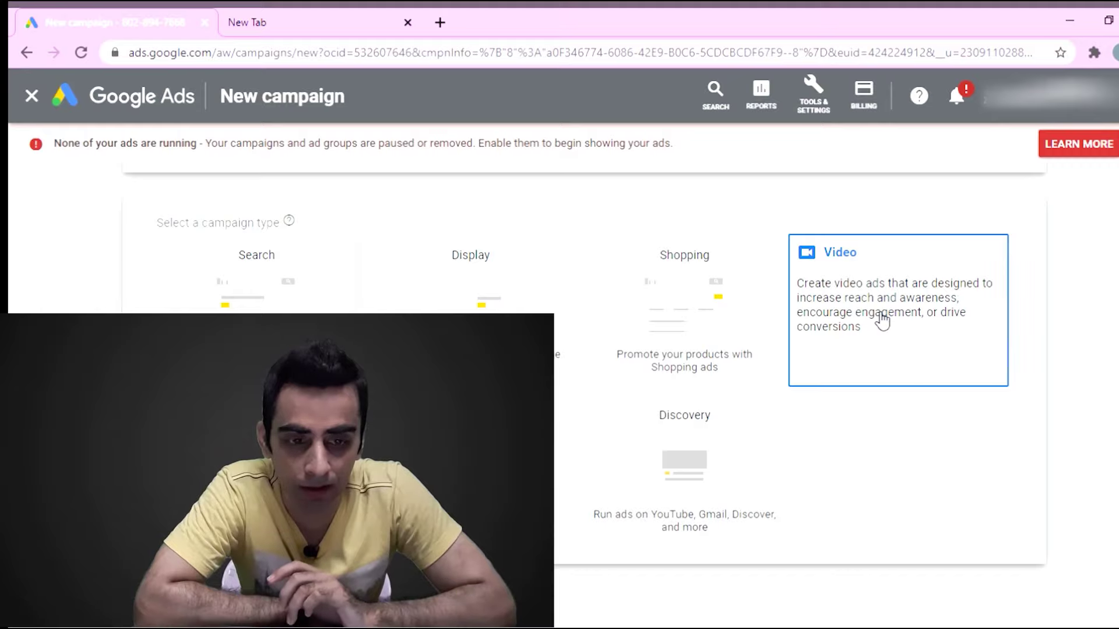
pyautogui.click(883, 320)
pyautogui.scroll(-3, 874, 317)
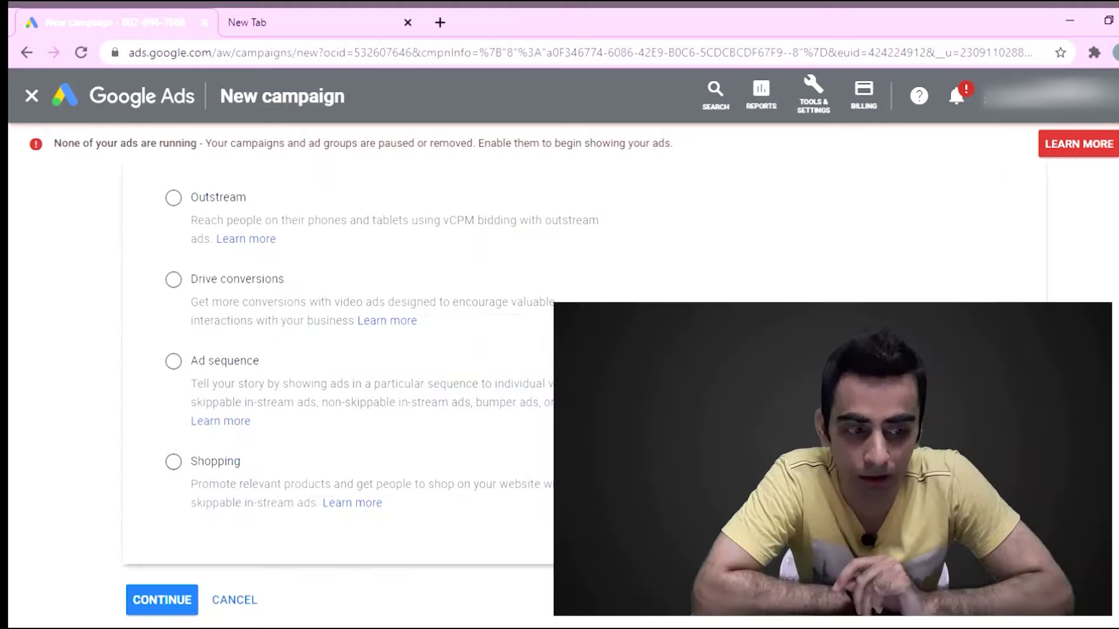
pyautogui.scroll(4, 338, 379)
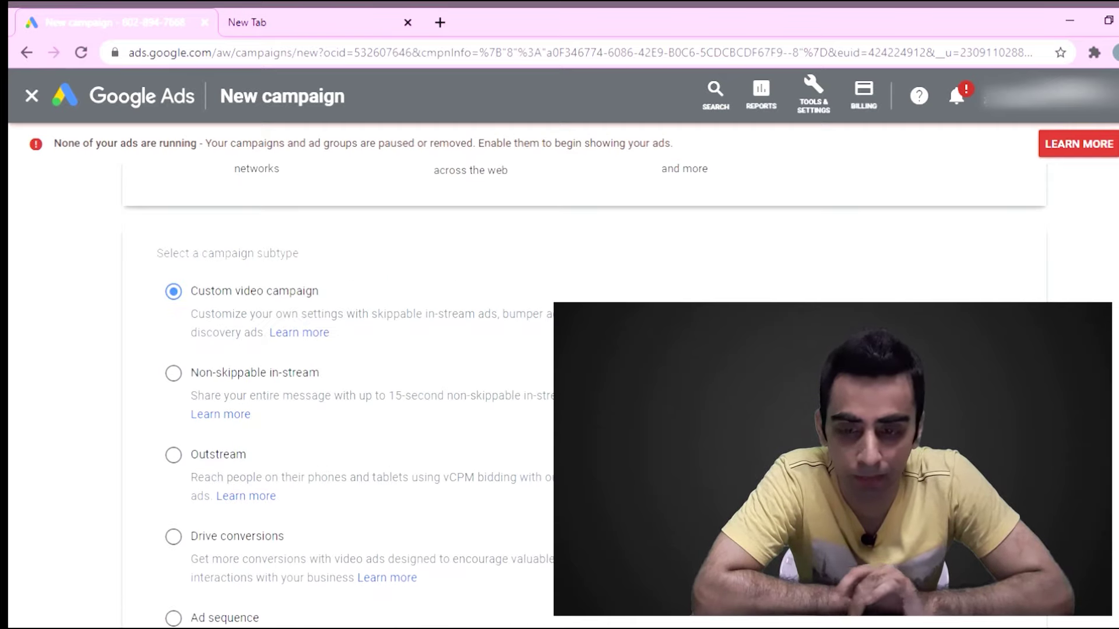
pyautogui.scroll(-5, 338, 378)
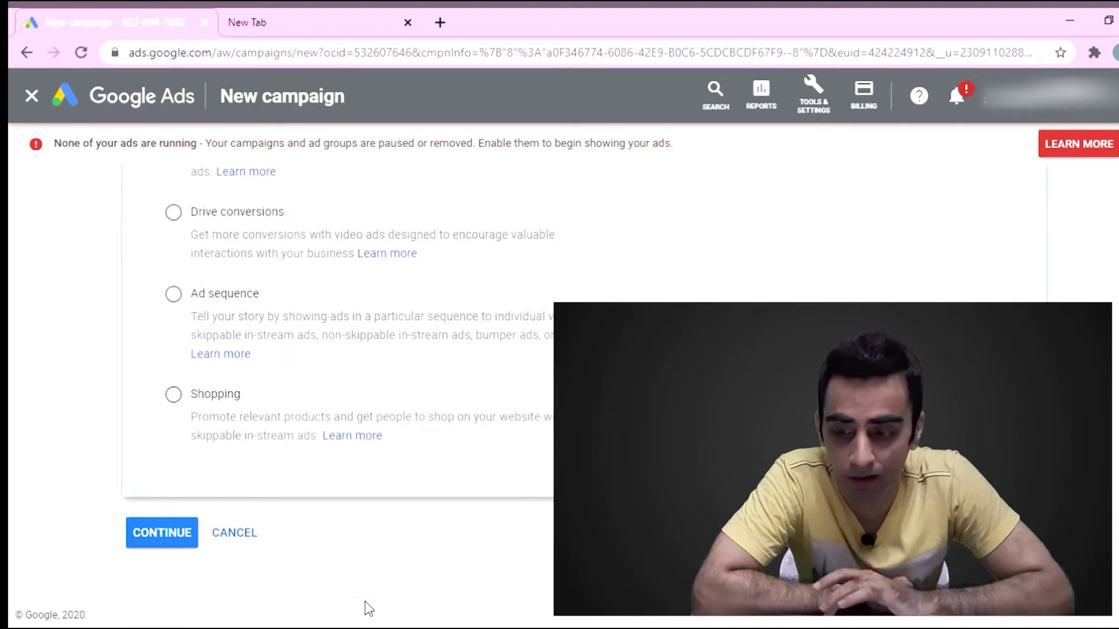
pyautogui.click(147, 531)
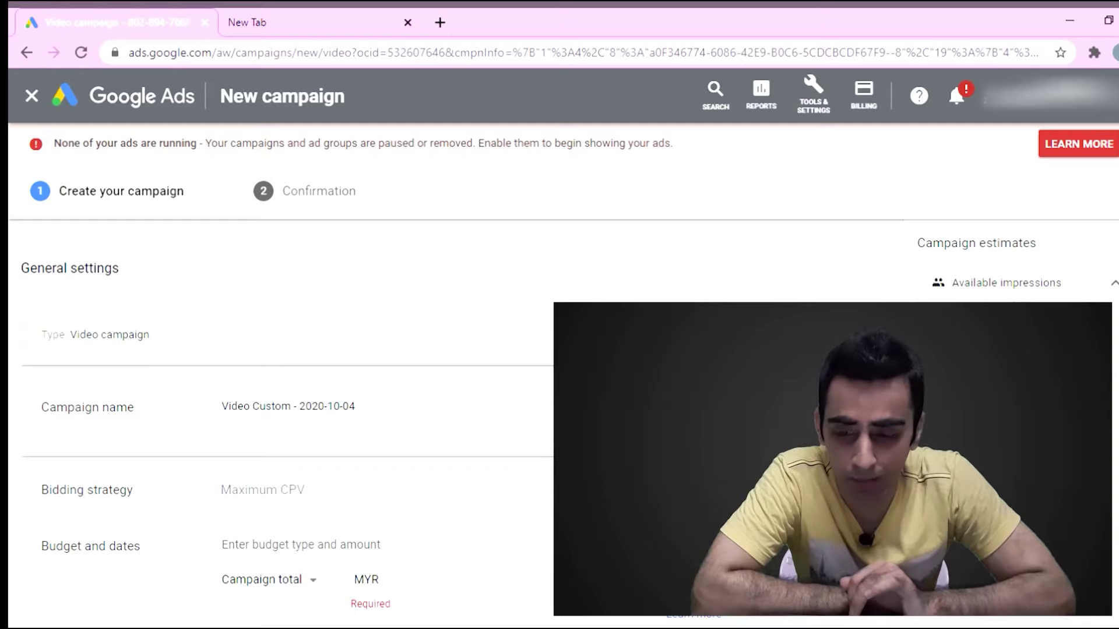
# Set the campaign's budget type to Daily with an amount of MYR 500.00
pyautogui.scroll(-4, 280, 407)
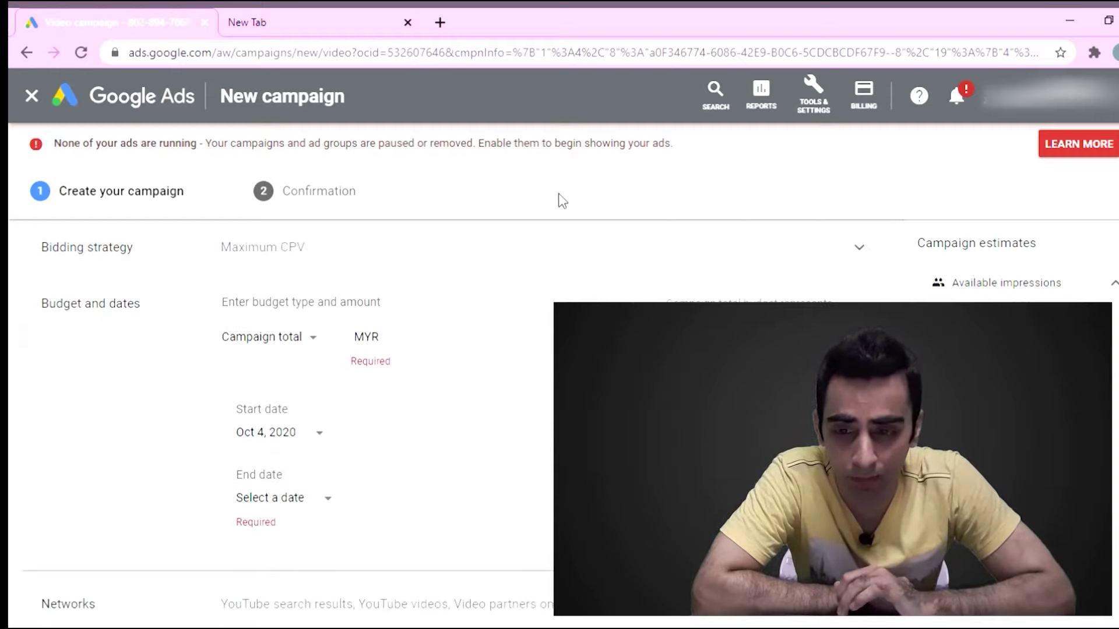
pyautogui.click(320, 344)
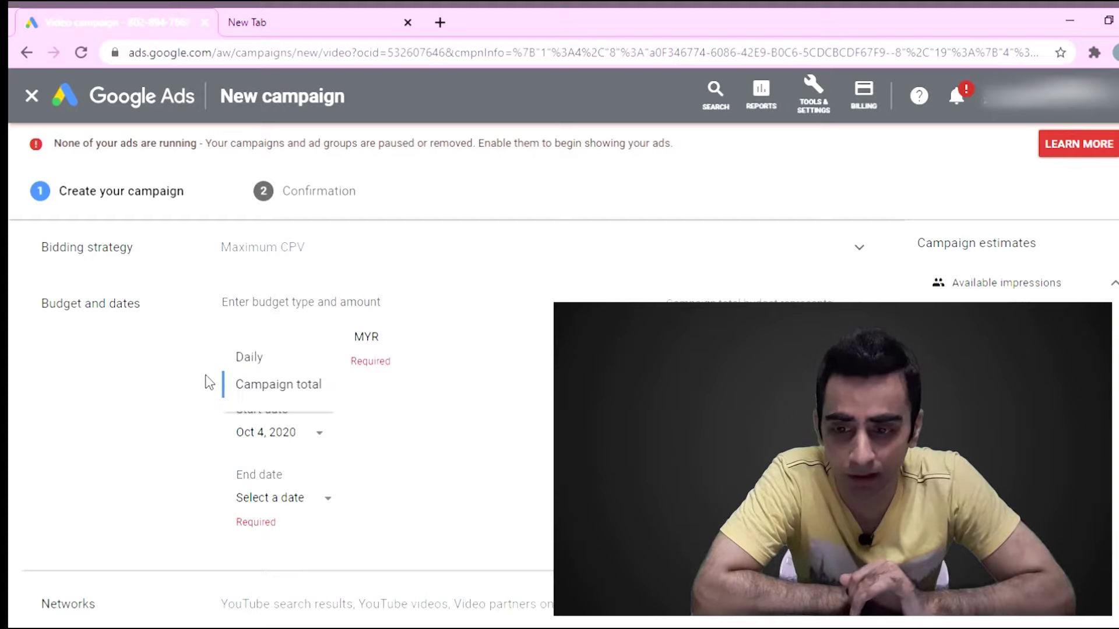
pyautogui.click(249, 358)
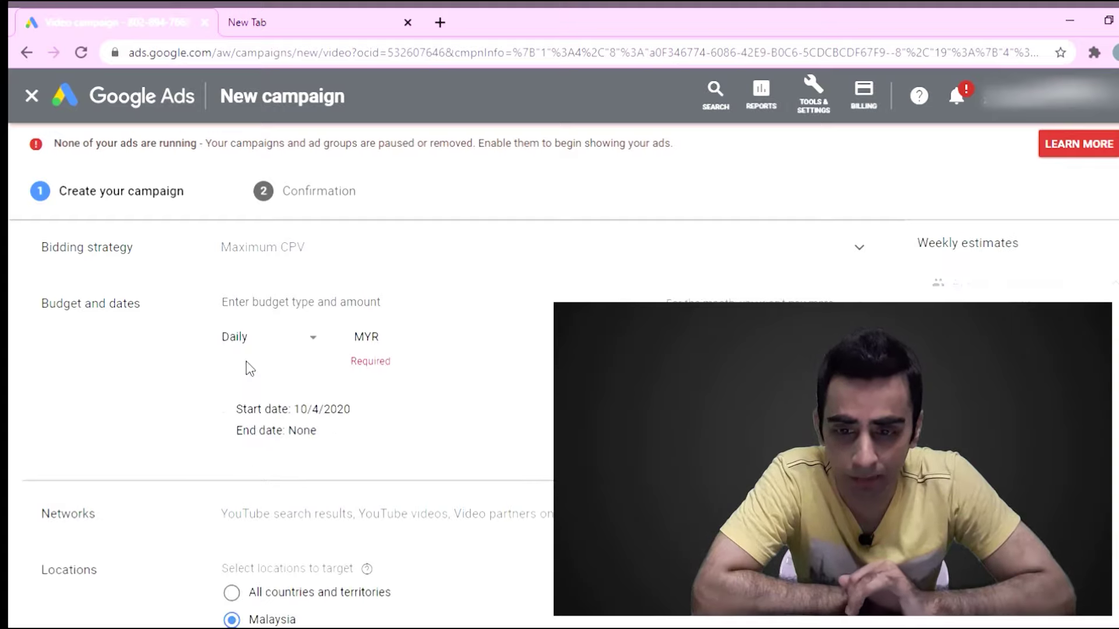
pyautogui.click(461, 340)
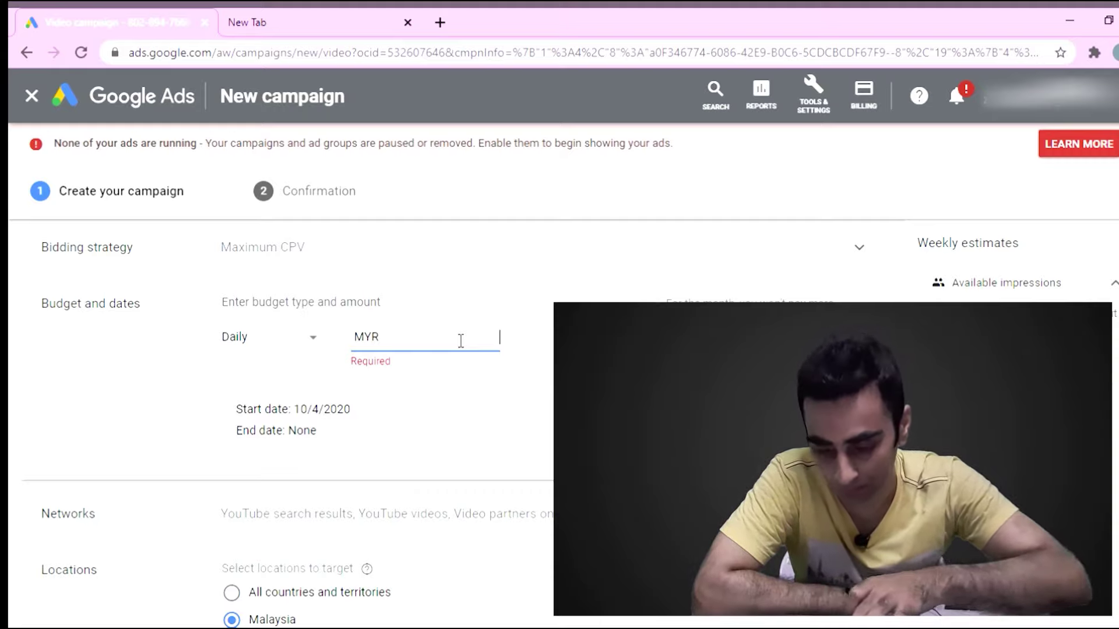
pyautogui.write('5.00')
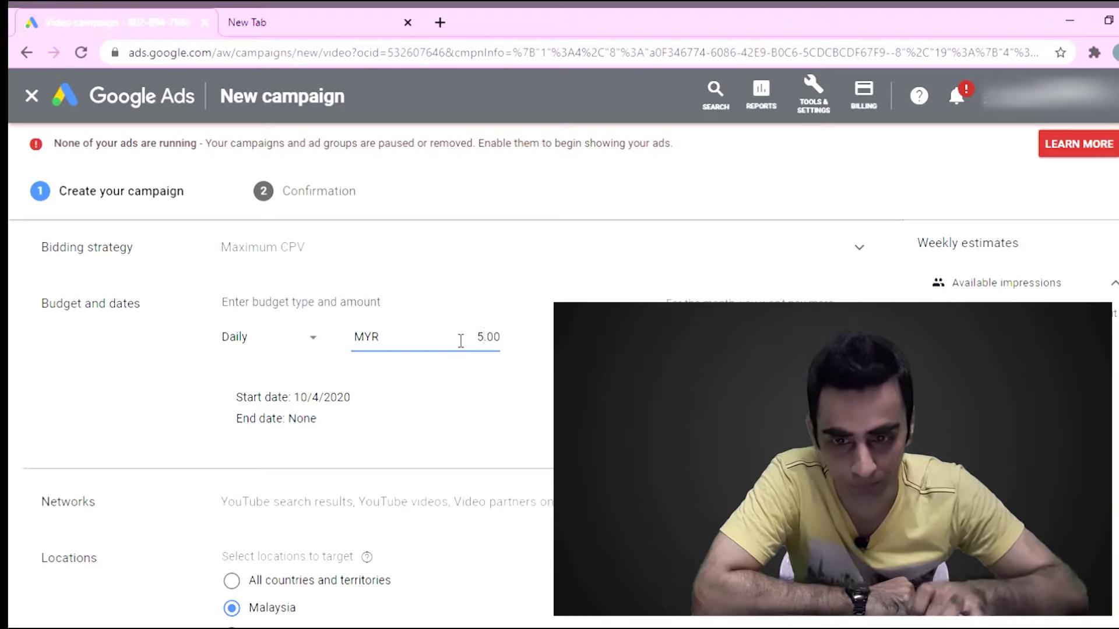
pyautogui.write('00')
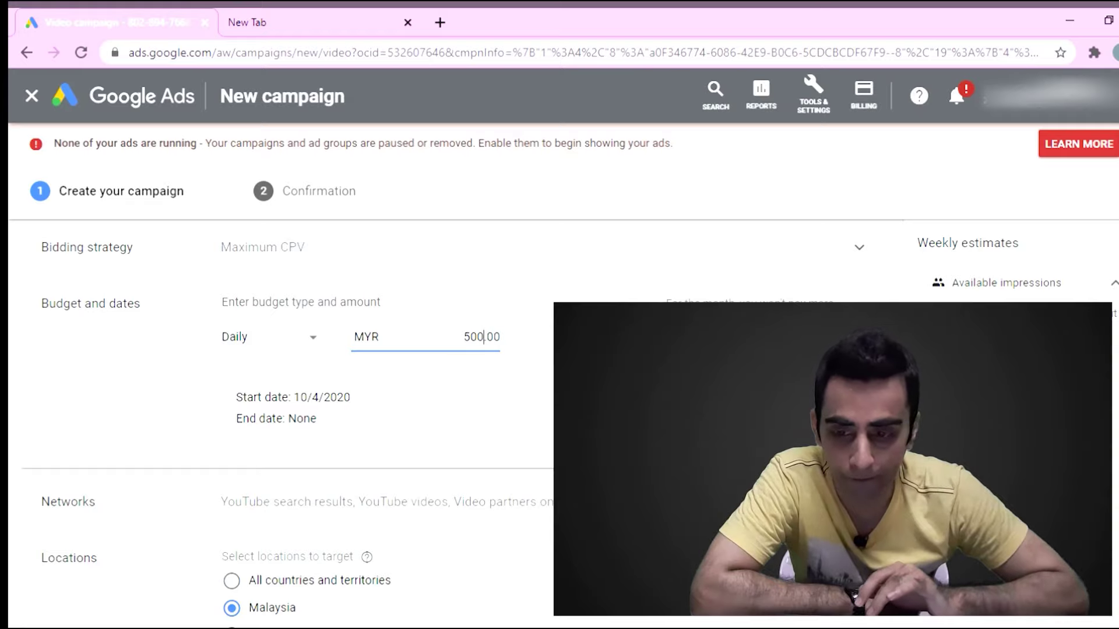
# Exclude Video partners on the Display Network from the campaign's networks
pyautogui.scroll(-2, 408, 408)
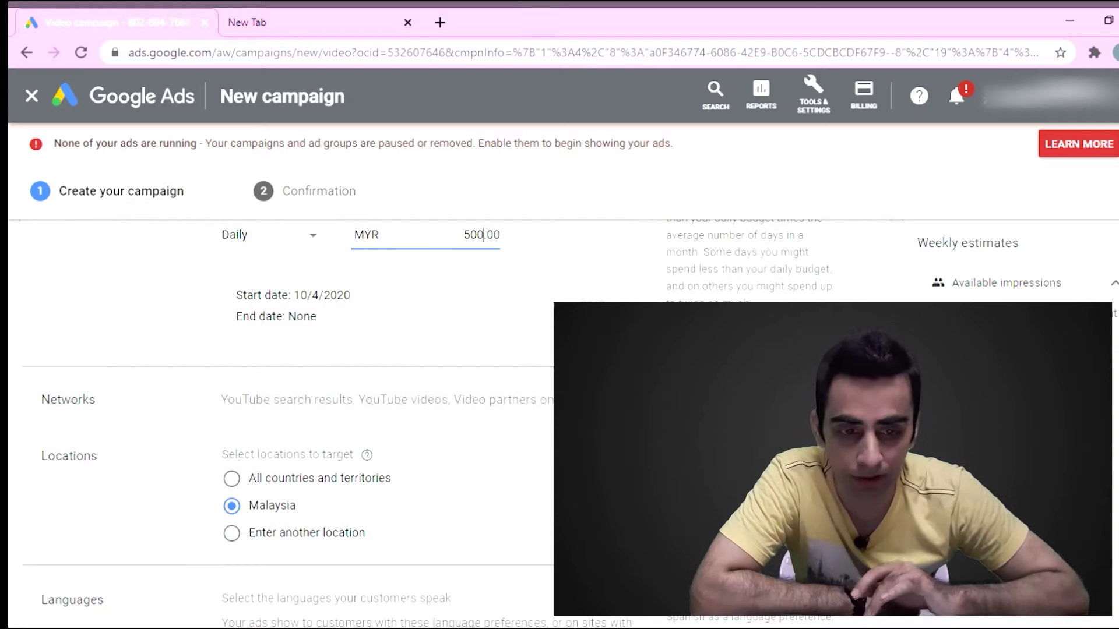
pyautogui.click(408, 399)
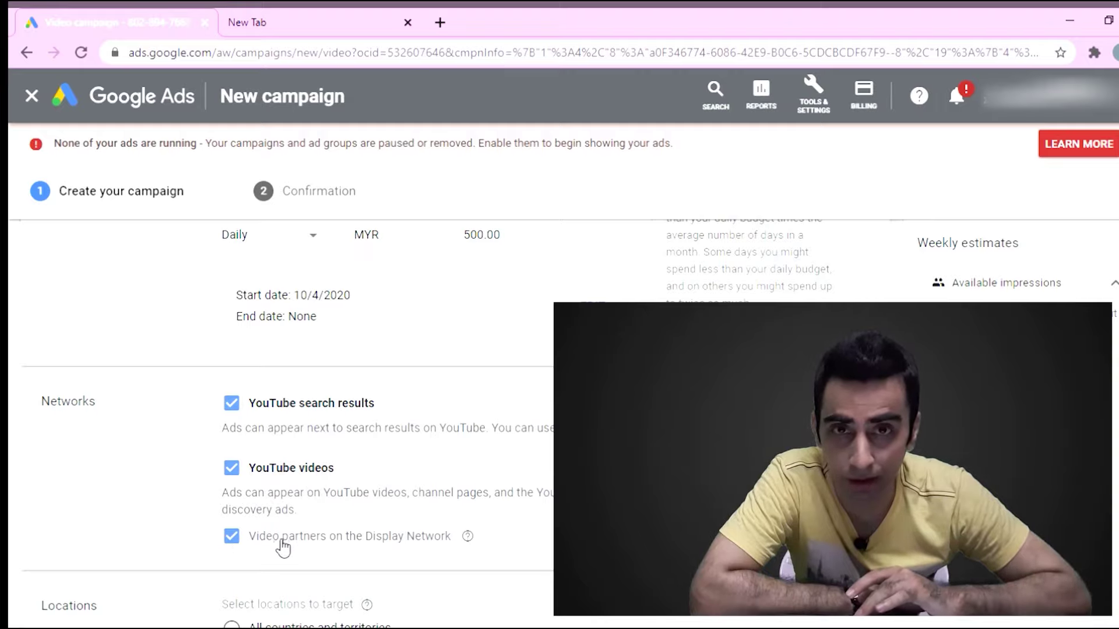
pyautogui.click(241, 541)
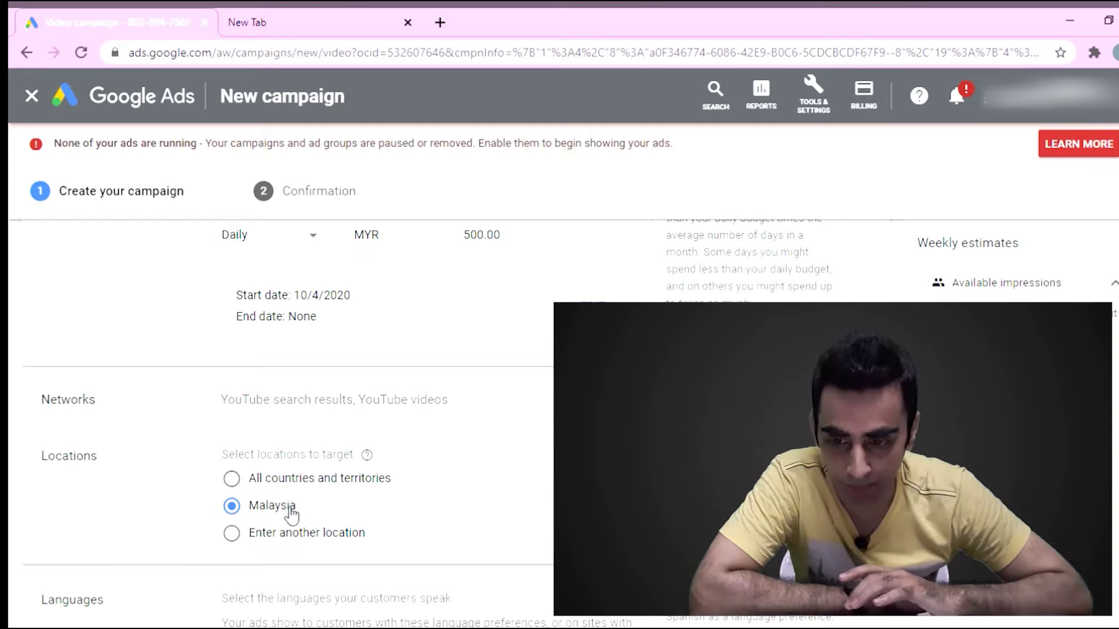
# Replace the target location Malaysia with a custom location, the country Pakistan
pyautogui.click(233, 533)
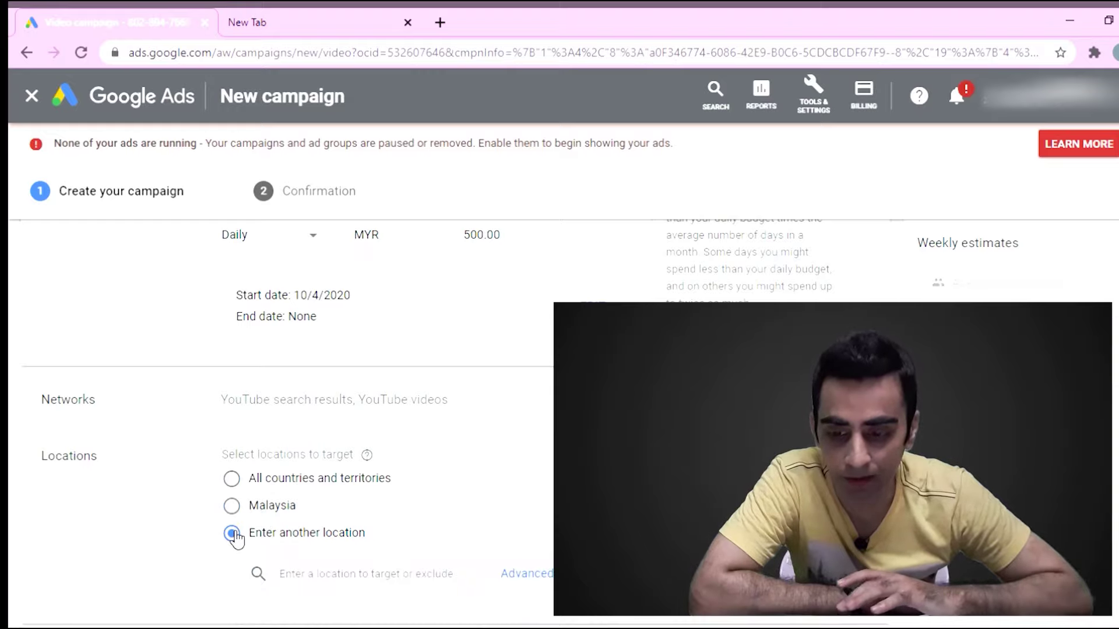
pyautogui.click(335, 579)
pyautogui.write('PA')
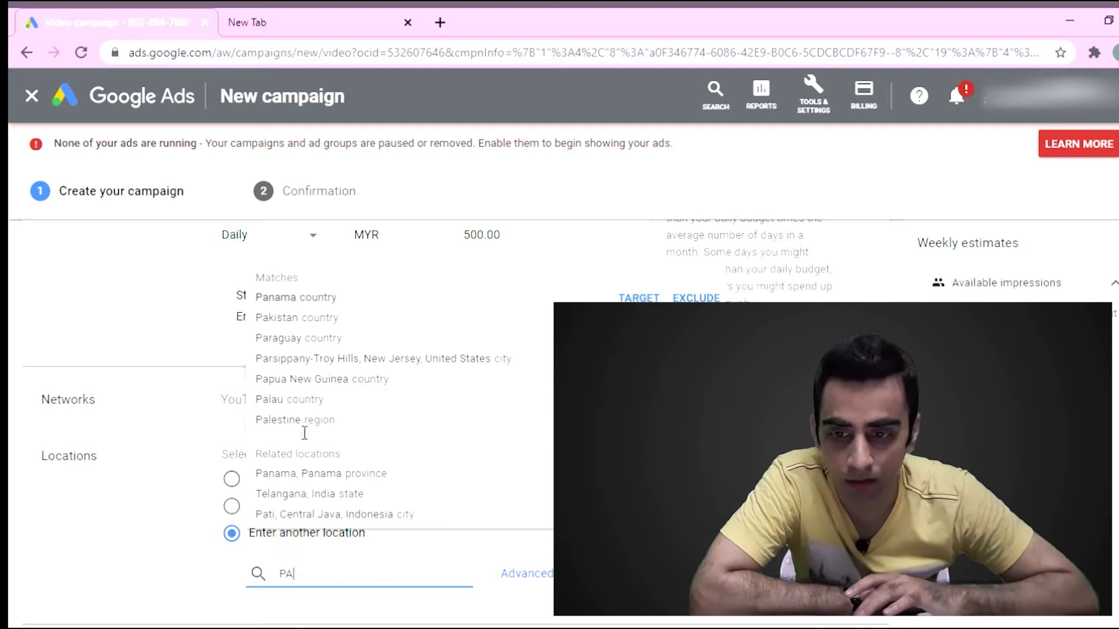
pyautogui.click(291, 318)
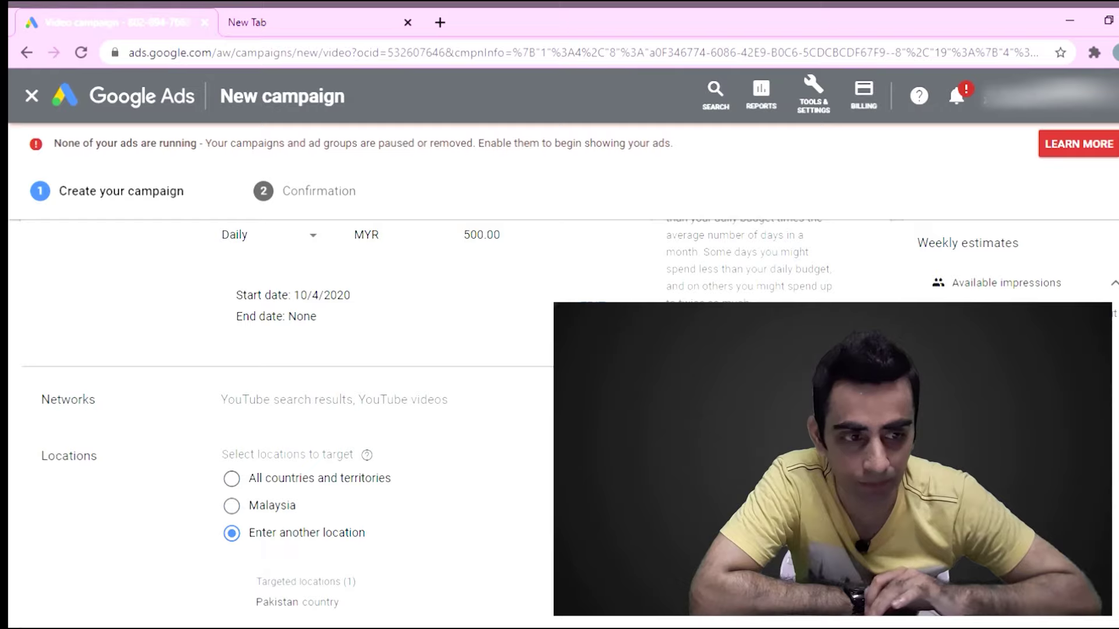
# Restrict the campaign's customer languages to Urdu
pyautogui.scroll(-5, 280, 407)
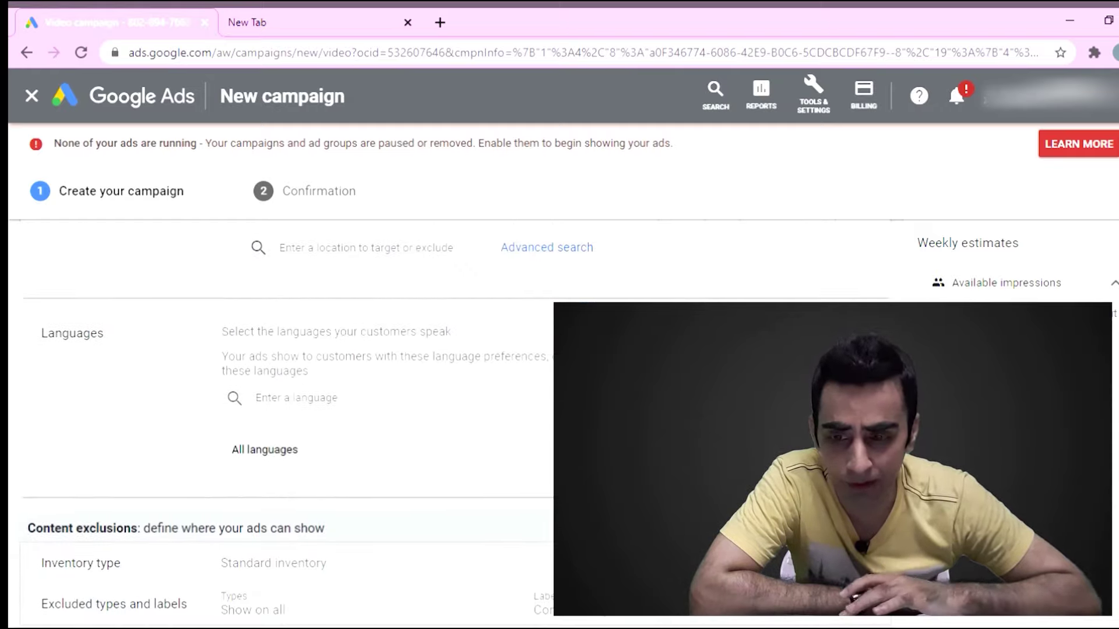
pyautogui.click(299, 414)
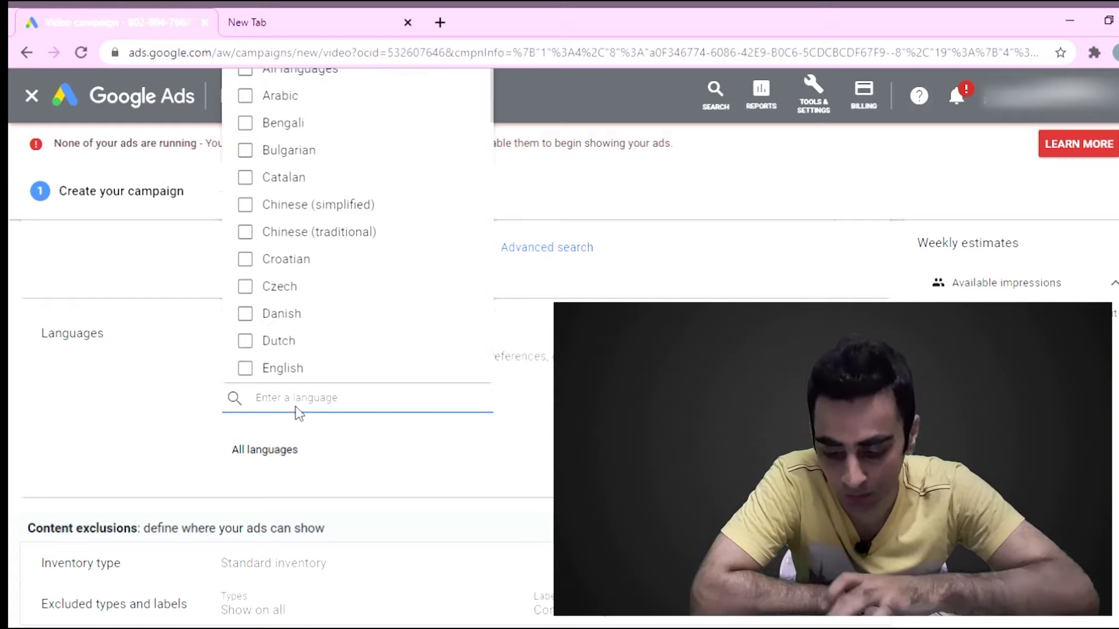
pyautogui.write('URD')
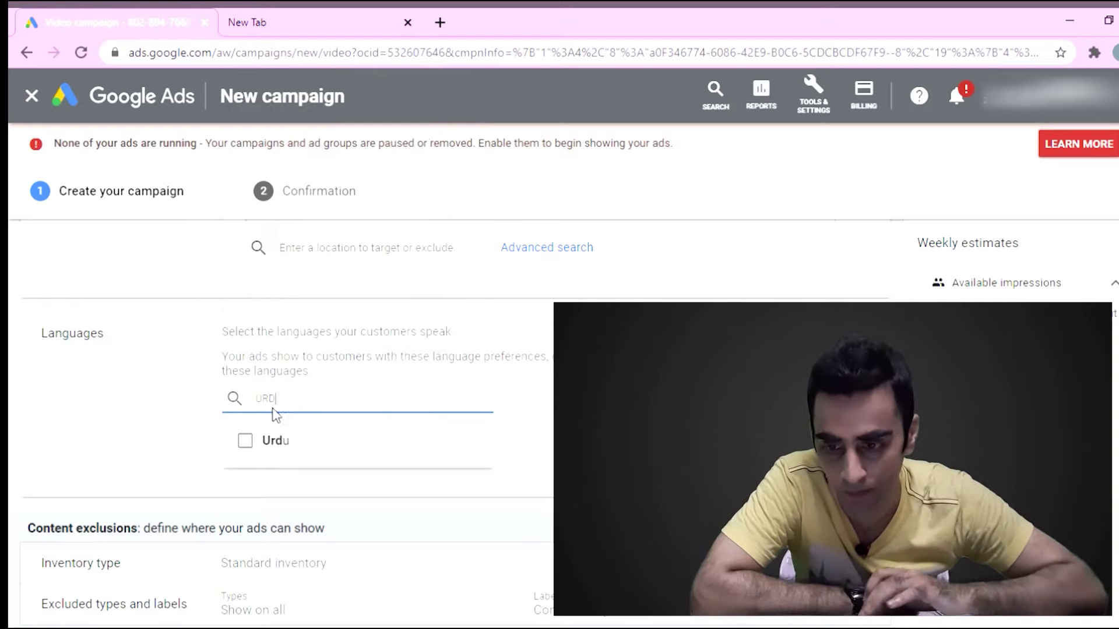
pyautogui.click(250, 448)
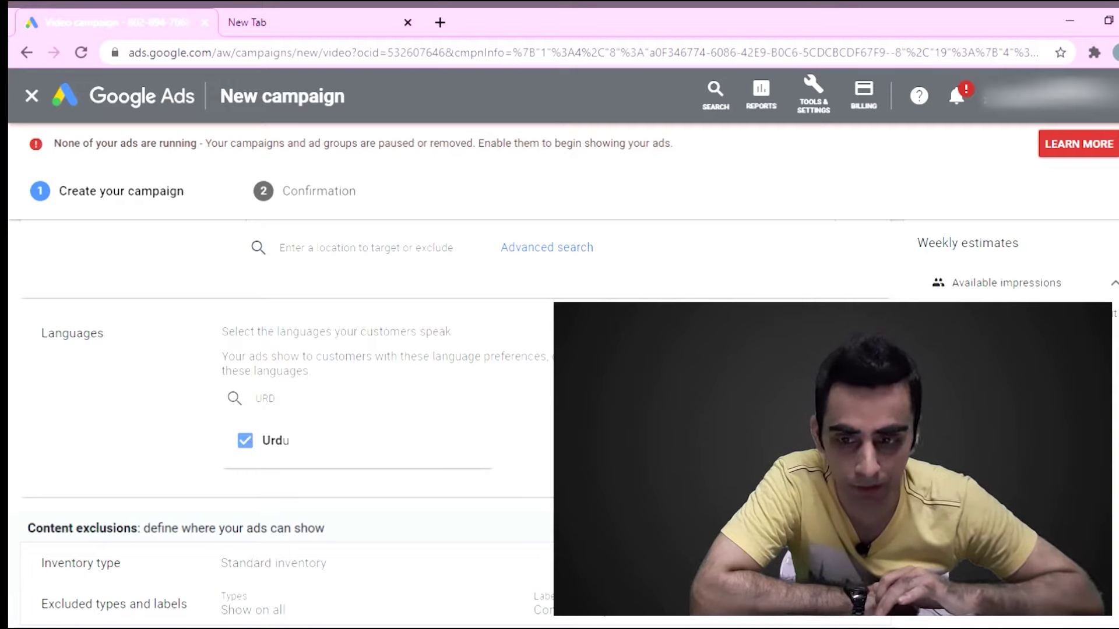
# Set the content exclusions' inventory type to Expanded inventory
pyautogui.scroll(-4, 280, 408)
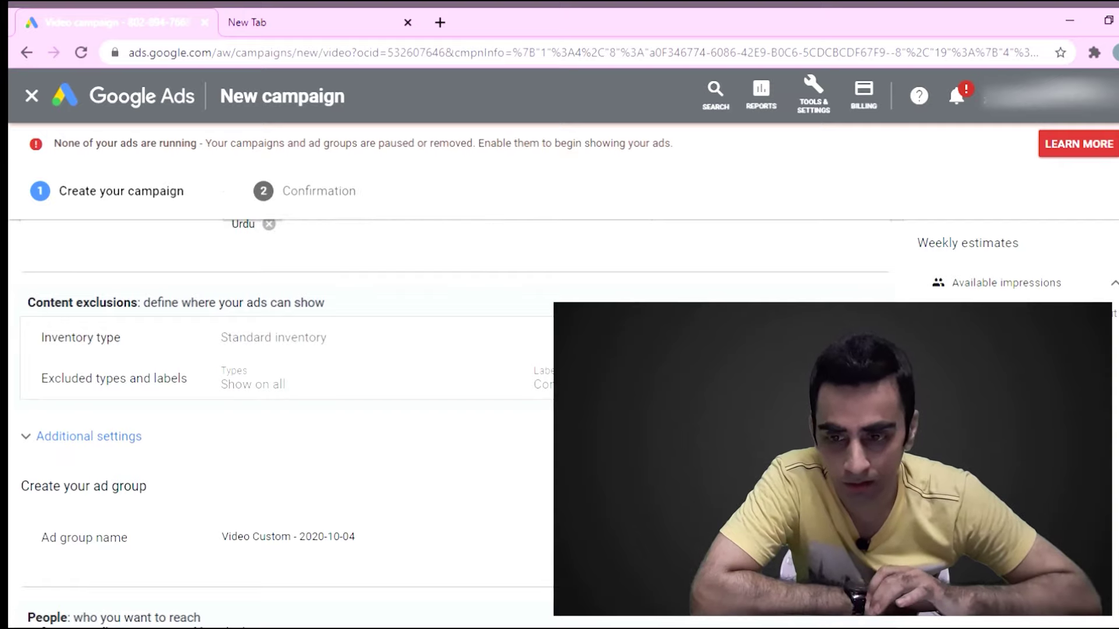
pyautogui.click(274, 338)
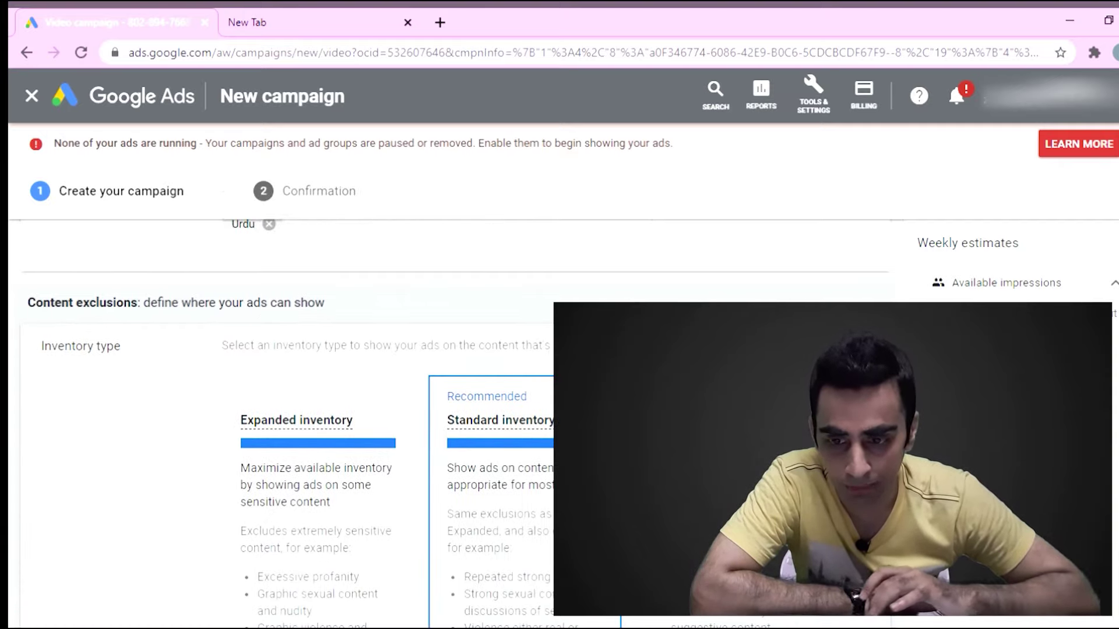
pyautogui.click(384, 412)
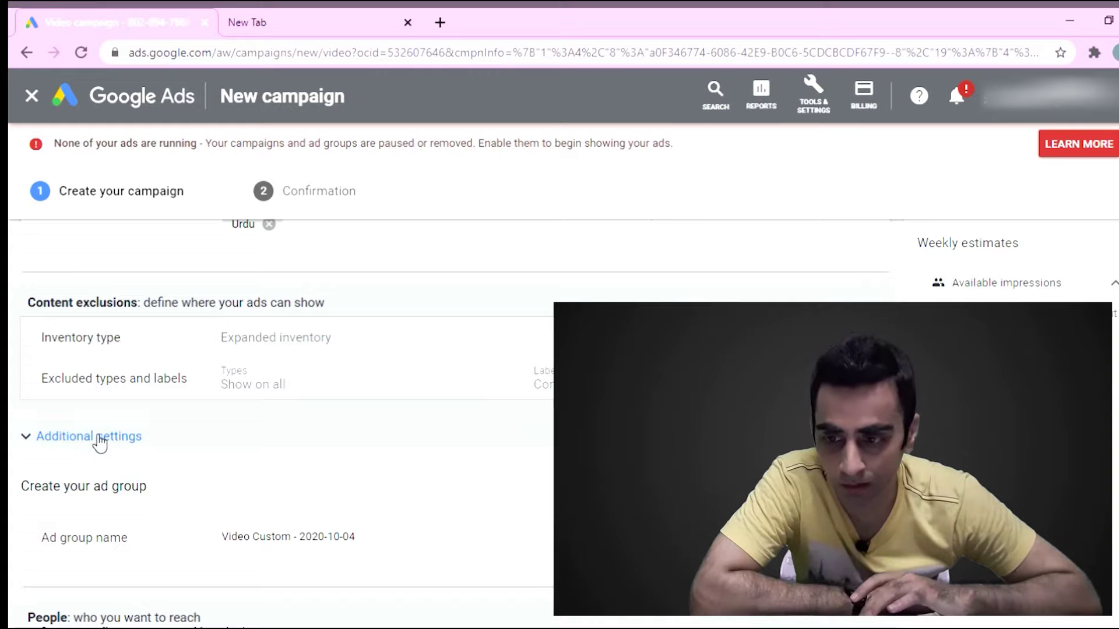
# Exclude embedded YouTube videos and live streaming videos, and stop excluding content not yet labeled
pyautogui.click(233, 389)
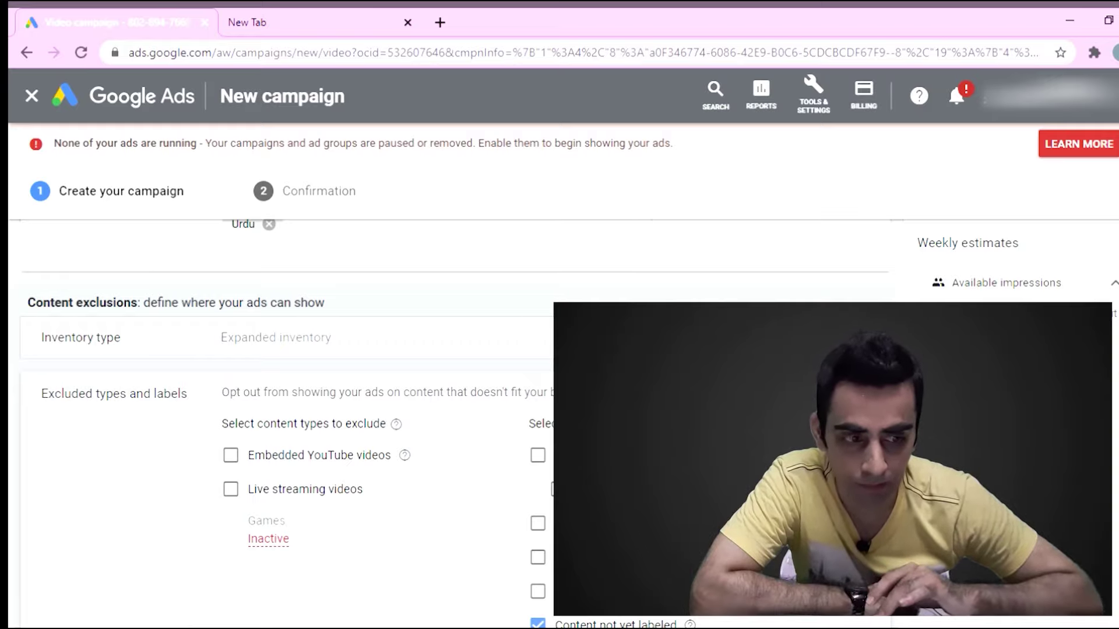
pyautogui.scroll(-2, 454, 408)
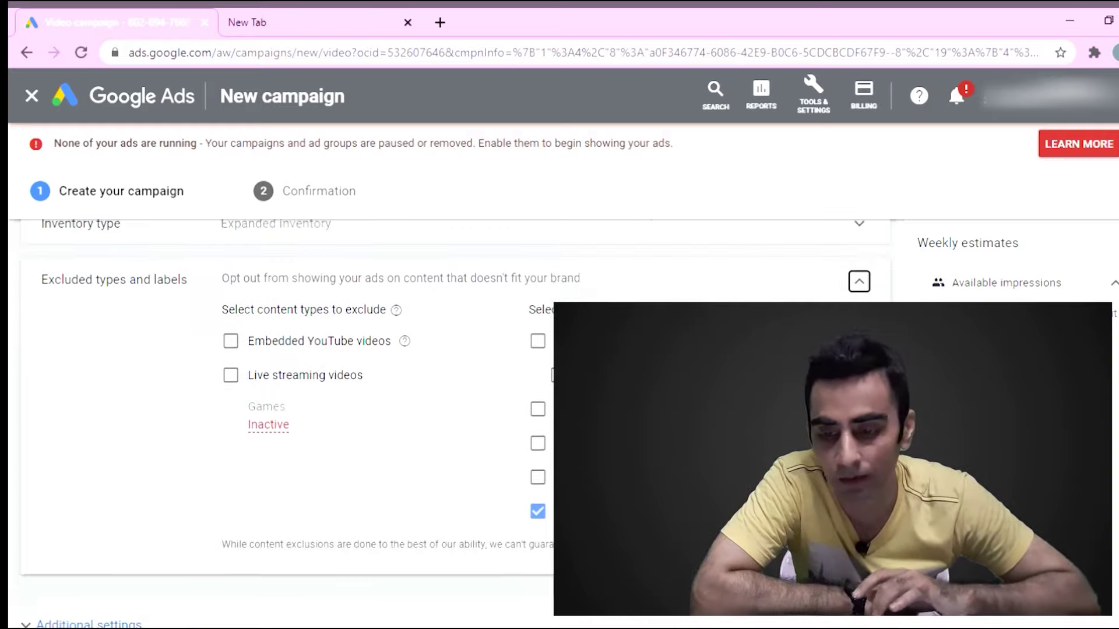
pyautogui.click(232, 342)
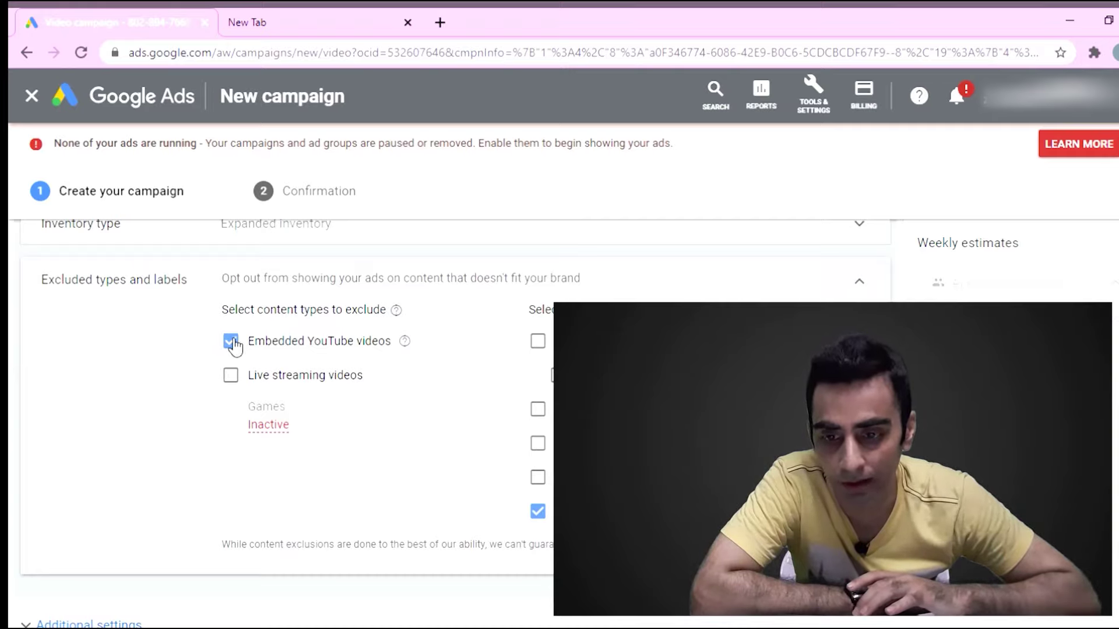
pyautogui.click(235, 377)
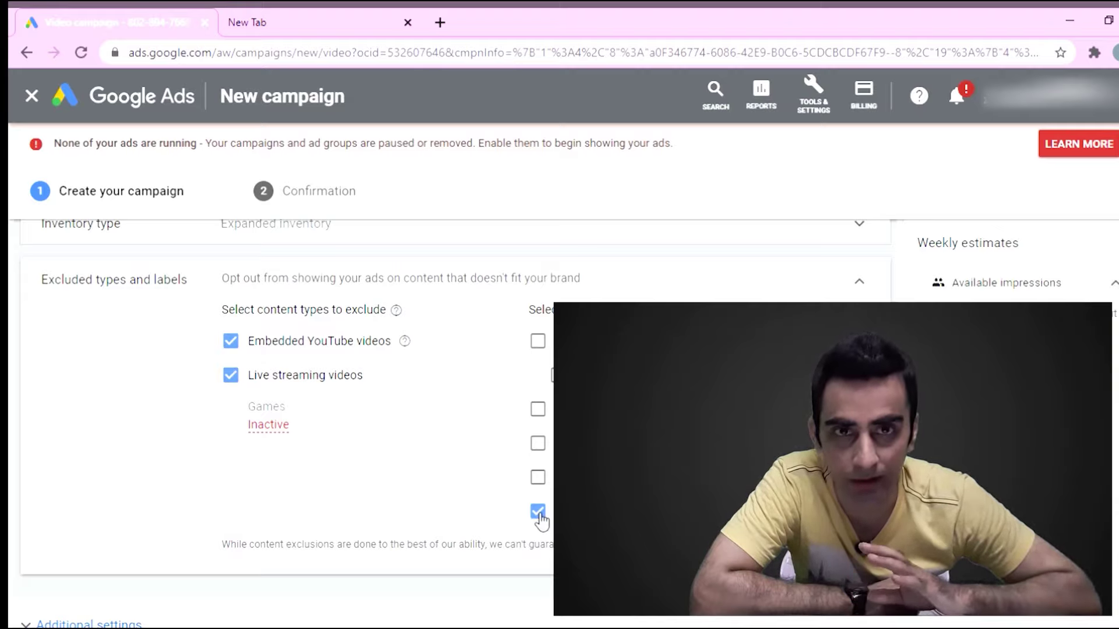
pyautogui.click(538, 513)
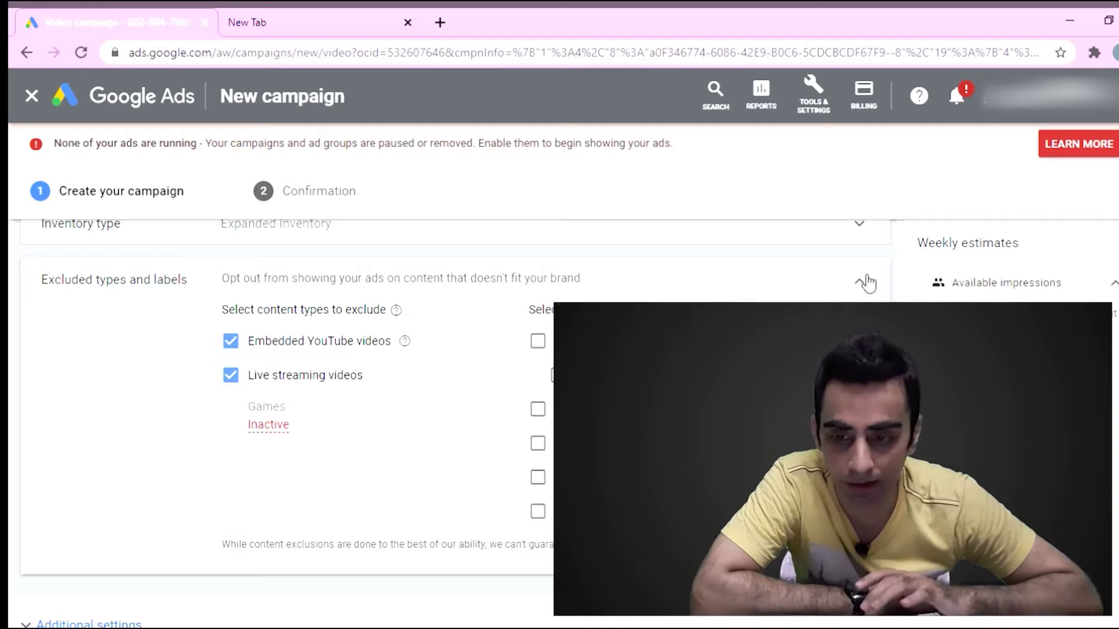
pyautogui.click(871, 283)
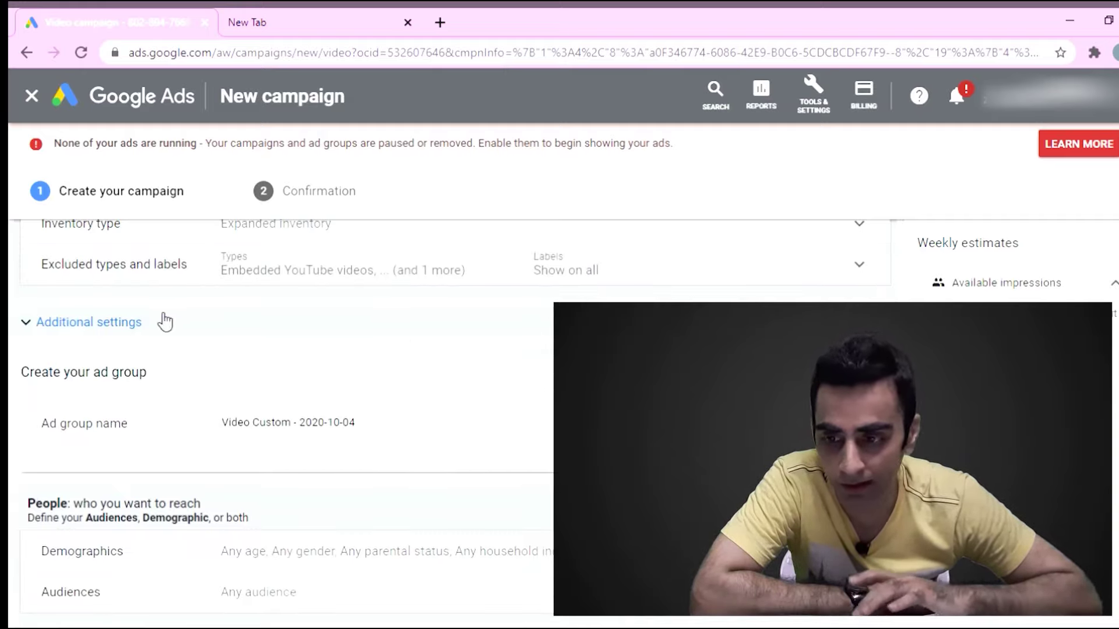
# Set specific device targeting in the additional settings so that only mobile phones stay selected, excluding computers, tablets and TV screens
pyautogui.click(117, 325)
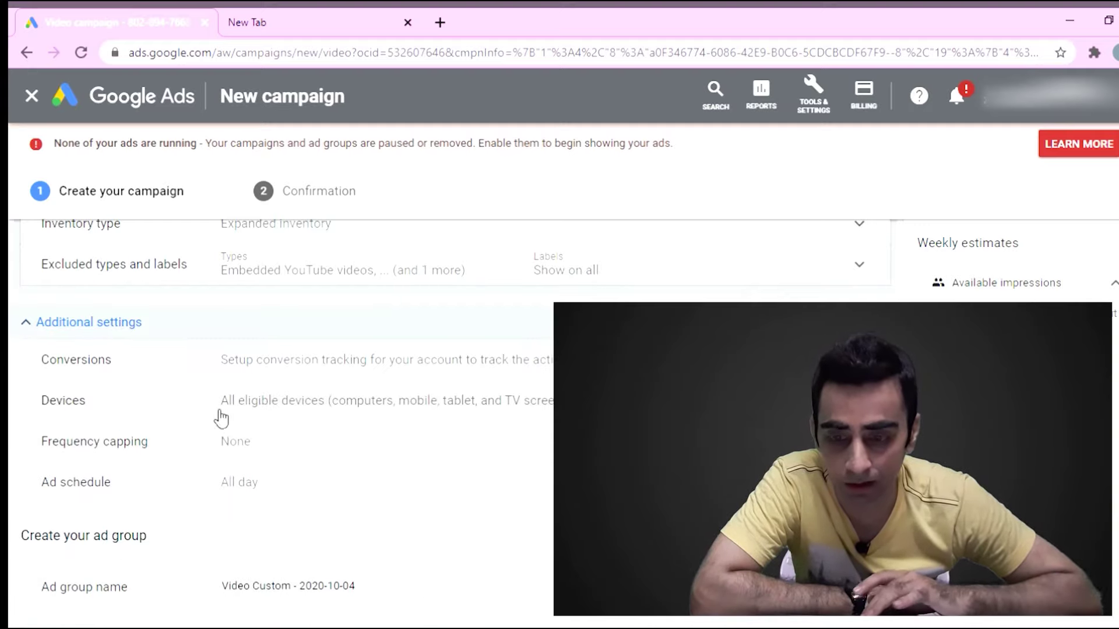
pyautogui.click(319, 402)
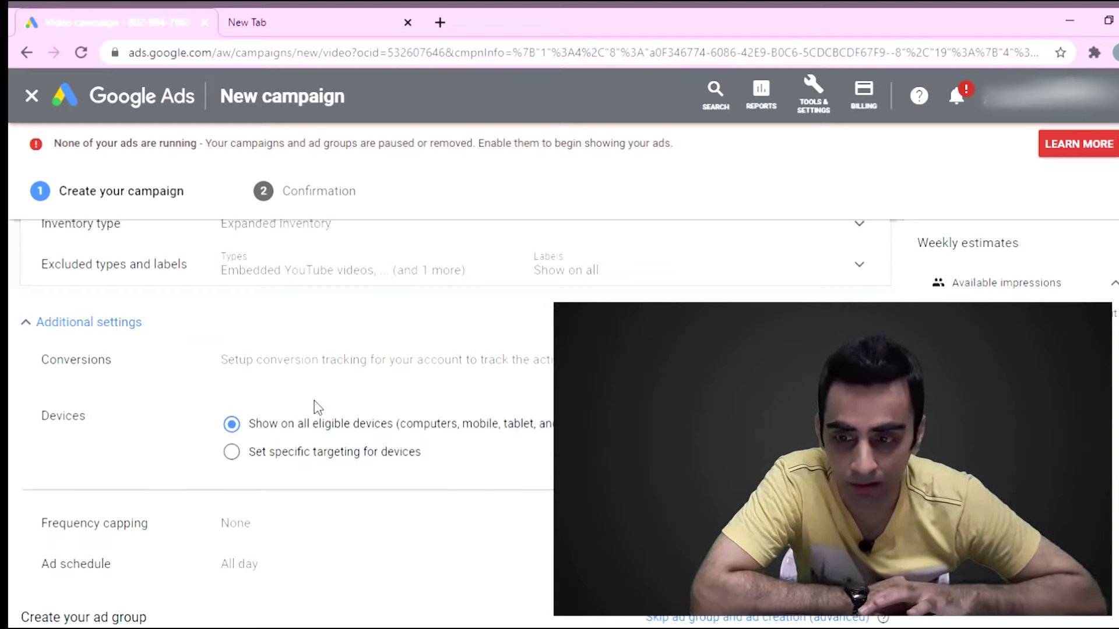
pyautogui.click(232, 452)
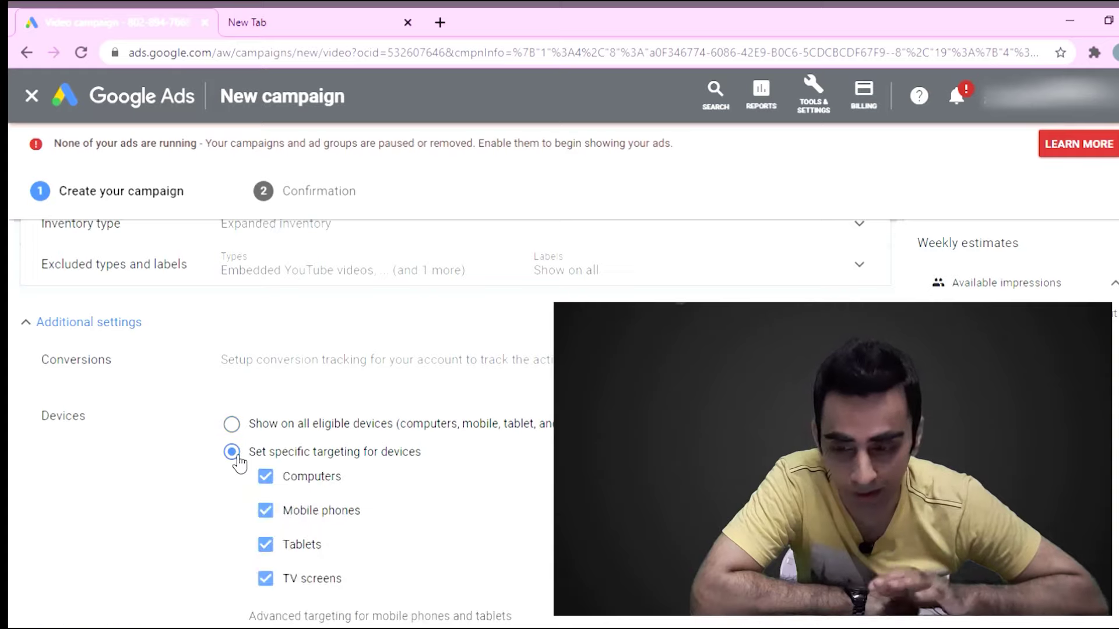
pyautogui.click(273, 479)
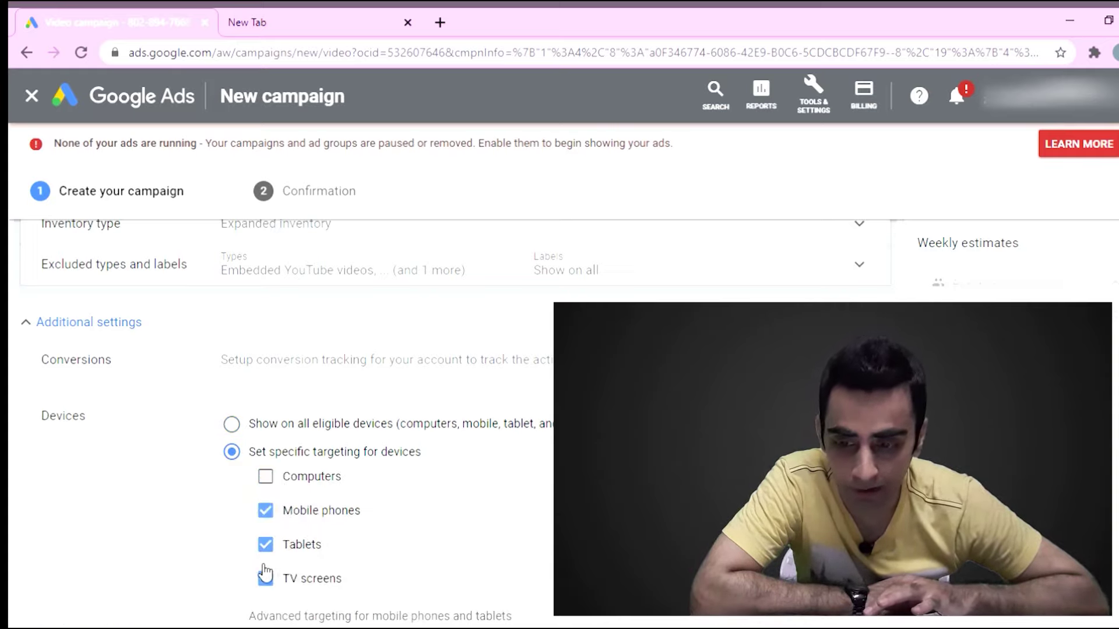
pyautogui.click(273, 548)
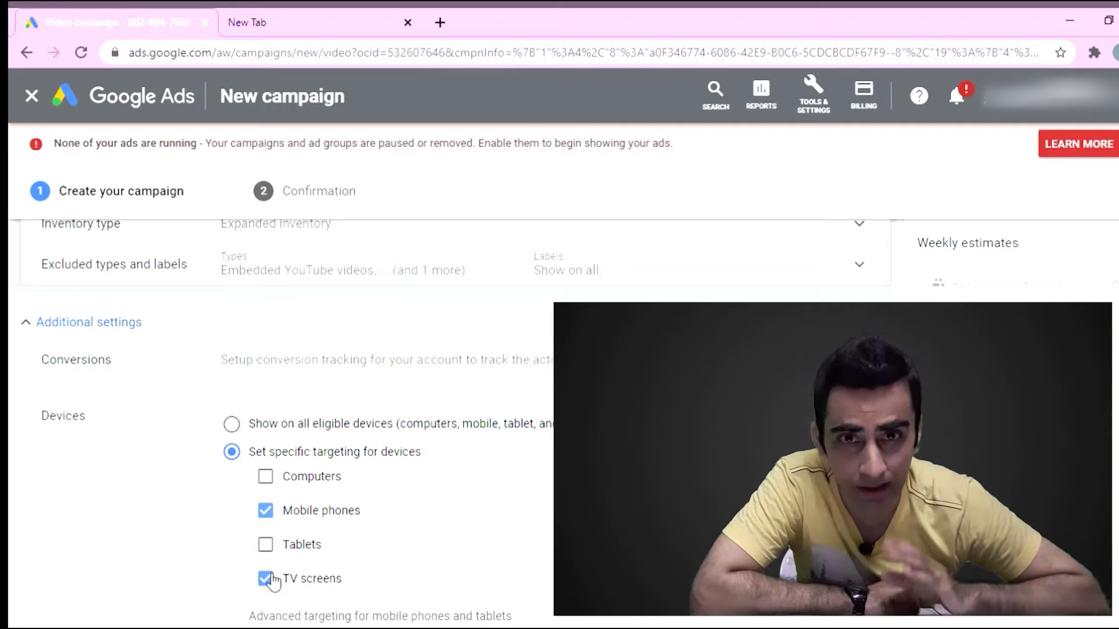
pyautogui.click(272, 579)
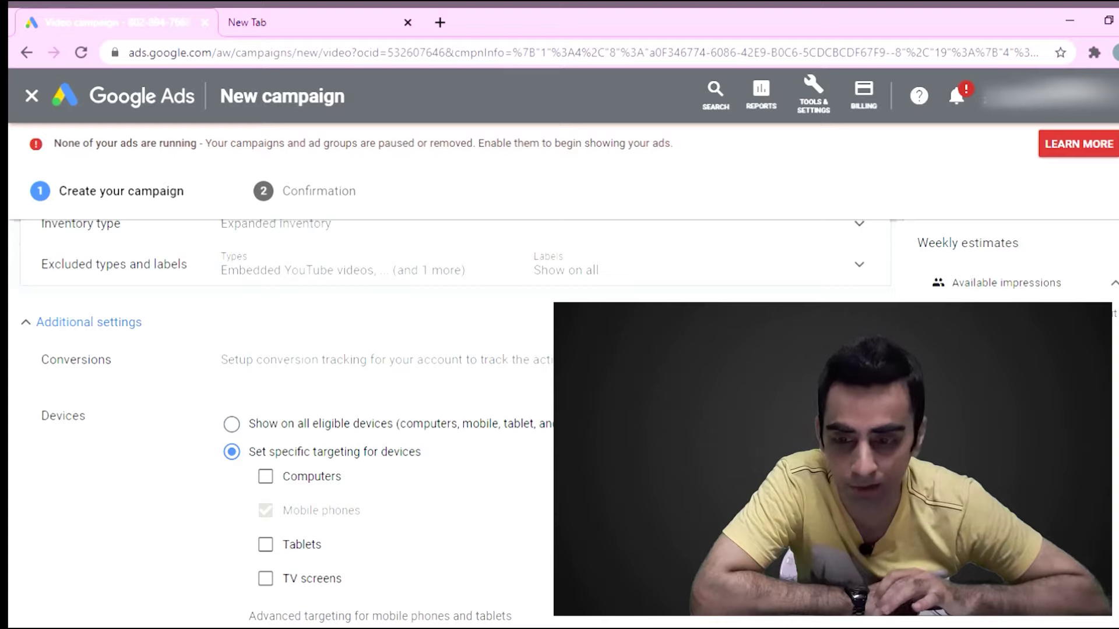
pyautogui.click(577, 501)
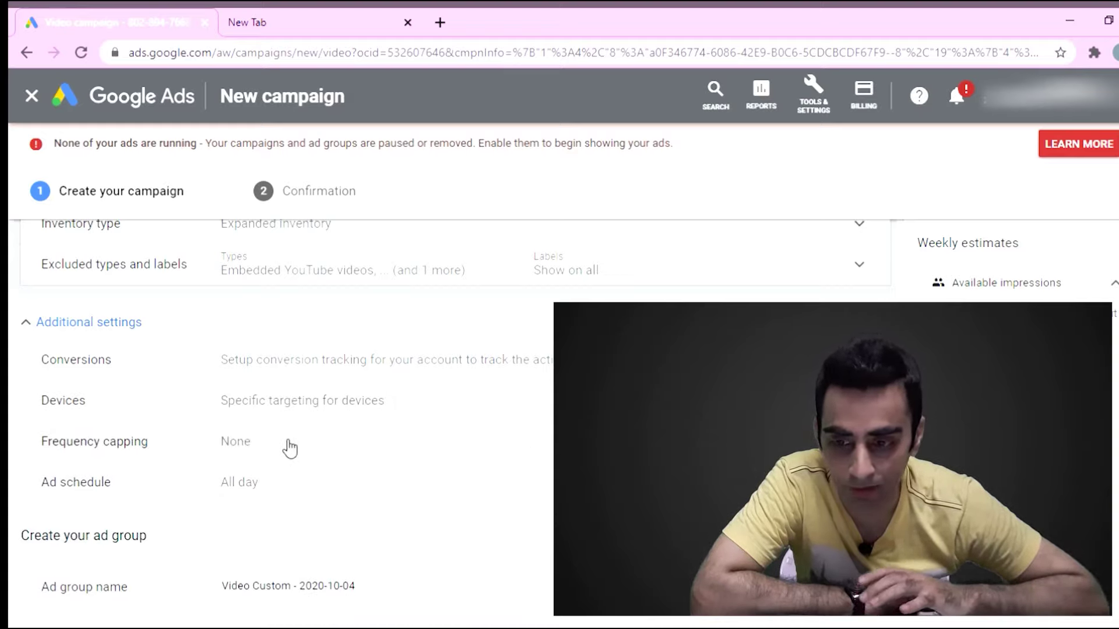
# Cap the campaign's impression frequency at 1 per month
pyautogui.click(289, 449)
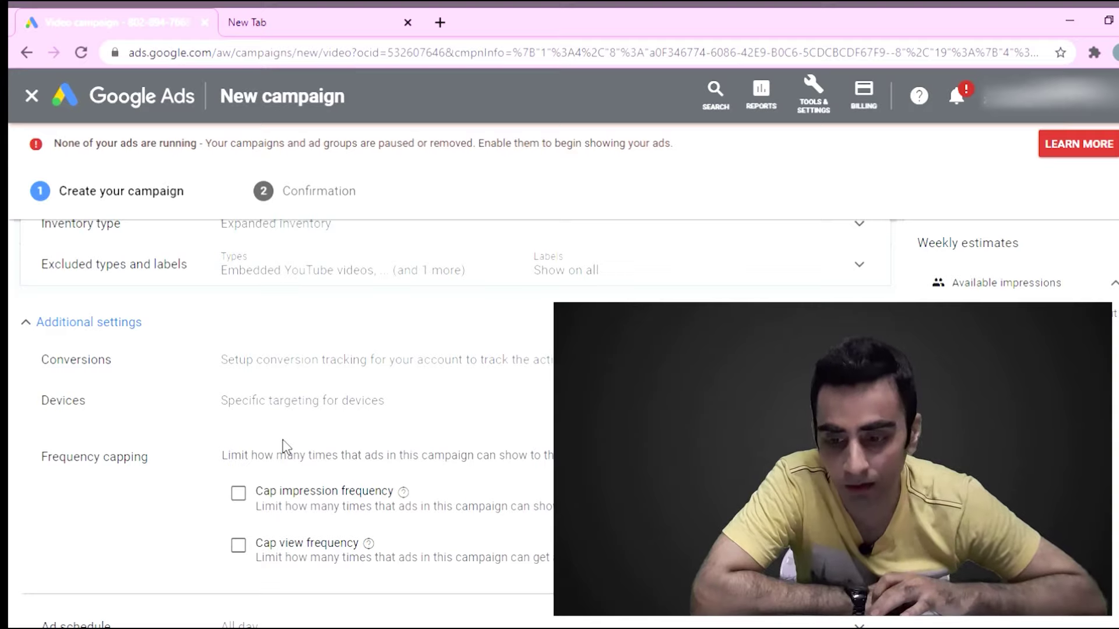
pyautogui.click(242, 495)
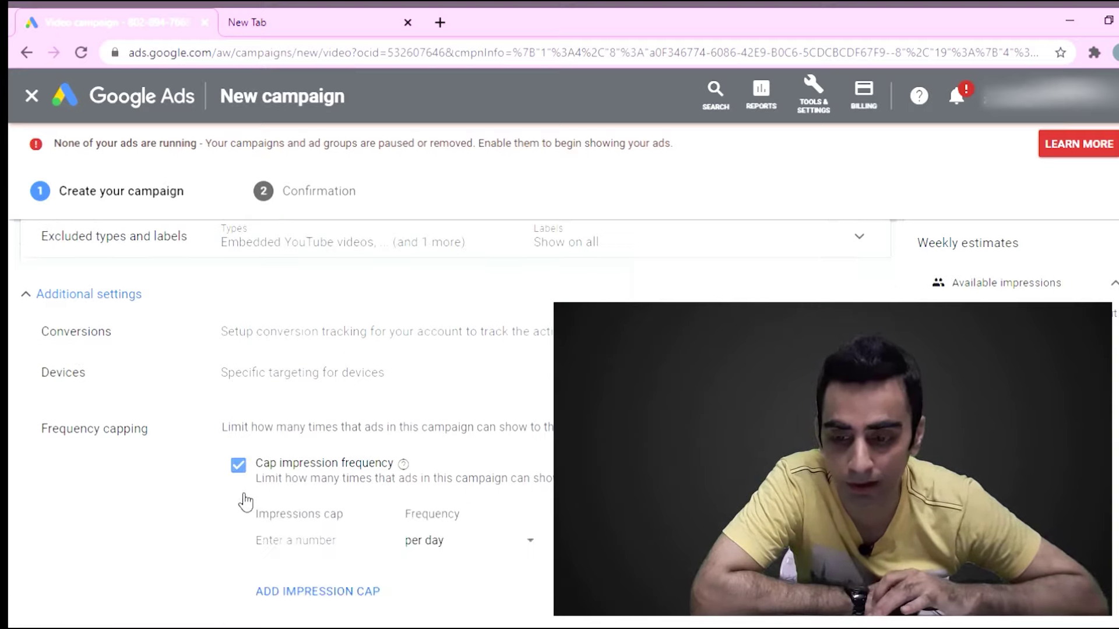
pyautogui.click(299, 541)
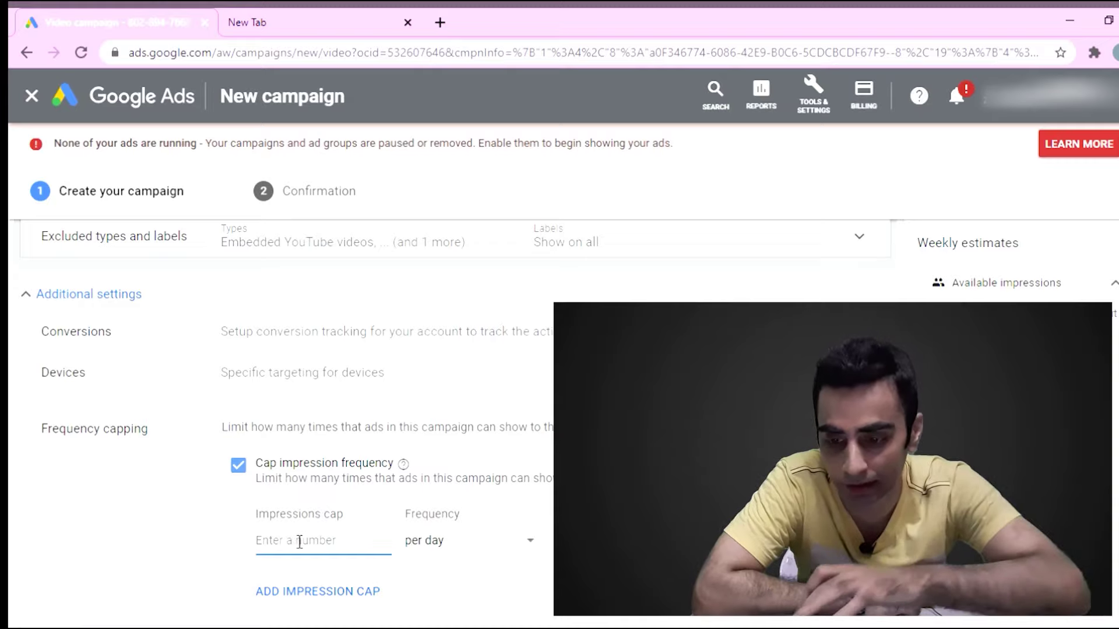
pyautogui.write('1')
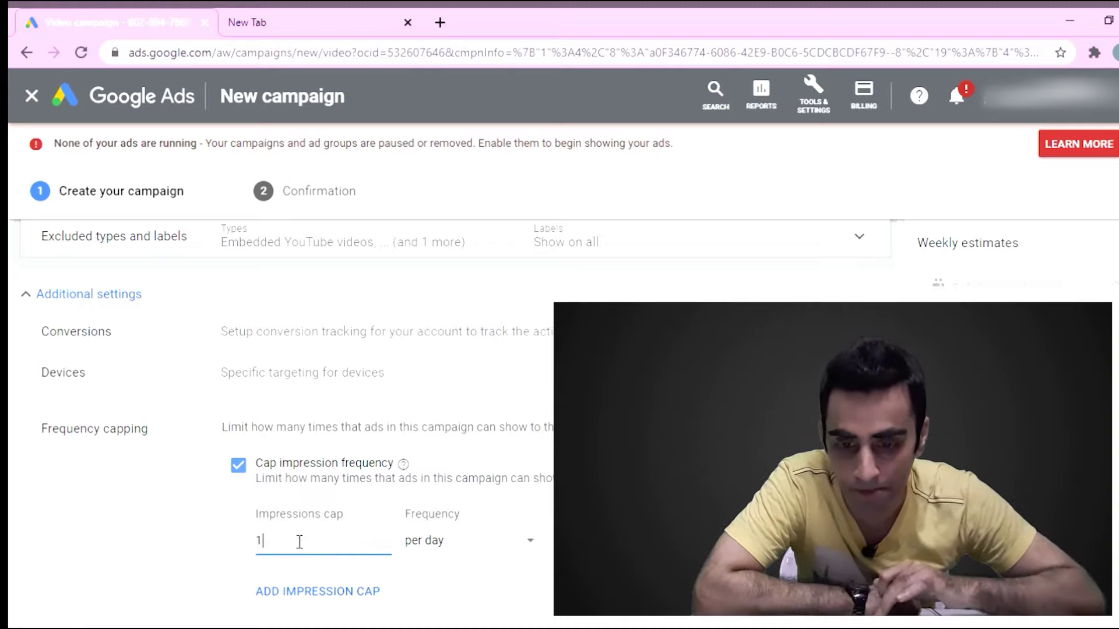
pyautogui.click(533, 551)
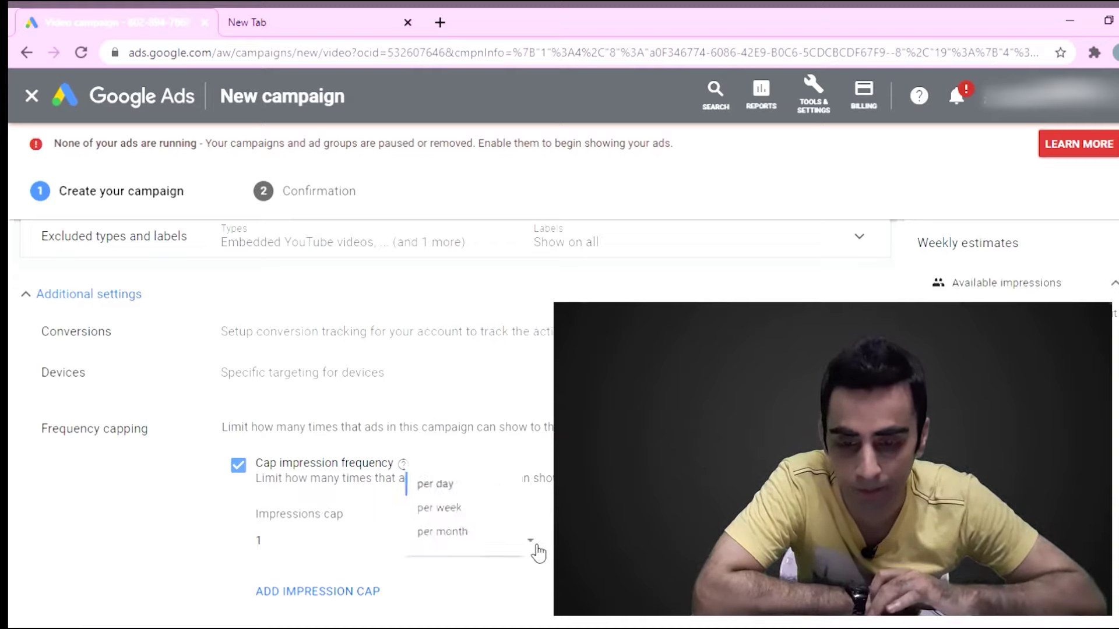
pyautogui.click(474, 533)
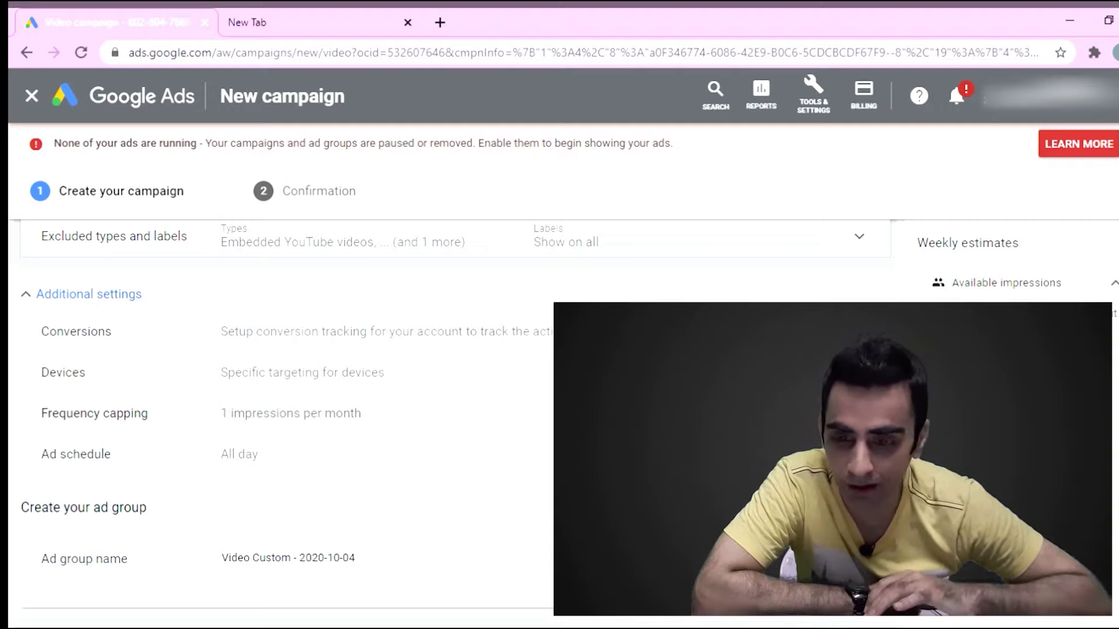
# Collapse the ad group's demographics and open the YouTube channels category in the placement targeting
pyautogui.scroll(-4, 286, 408)
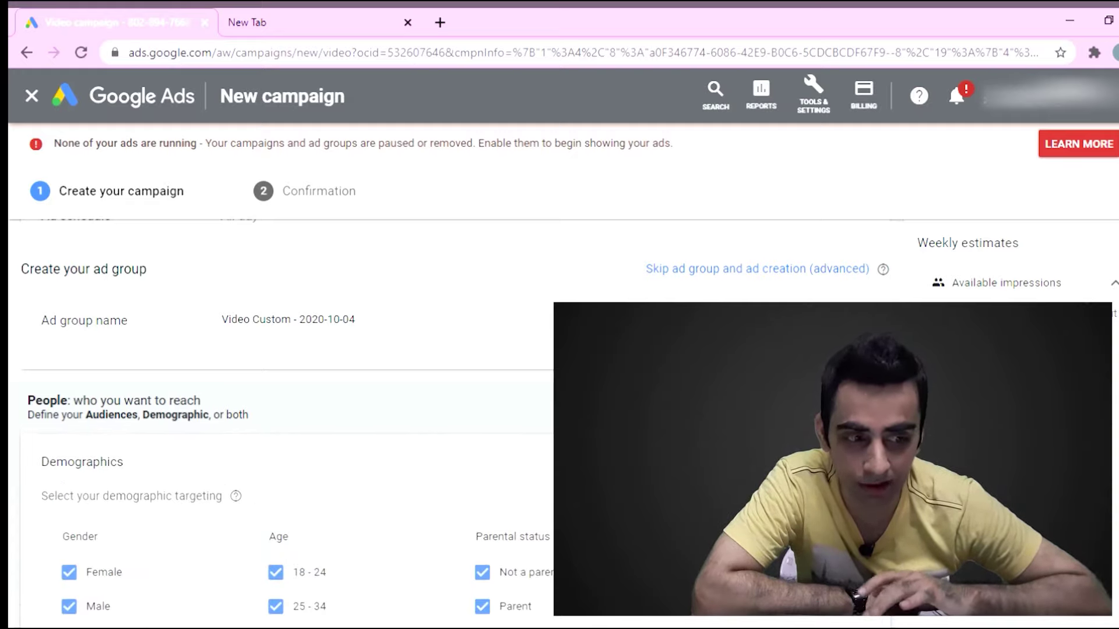
pyautogui.scroll(-4, 280, 437)
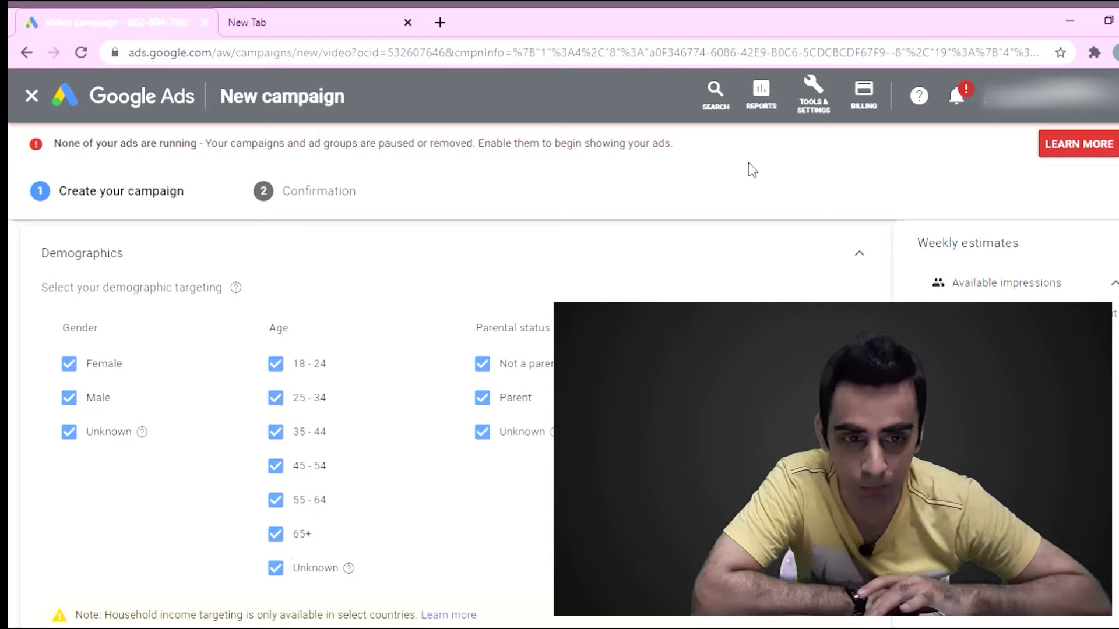
pyautogui.click(860, 254)
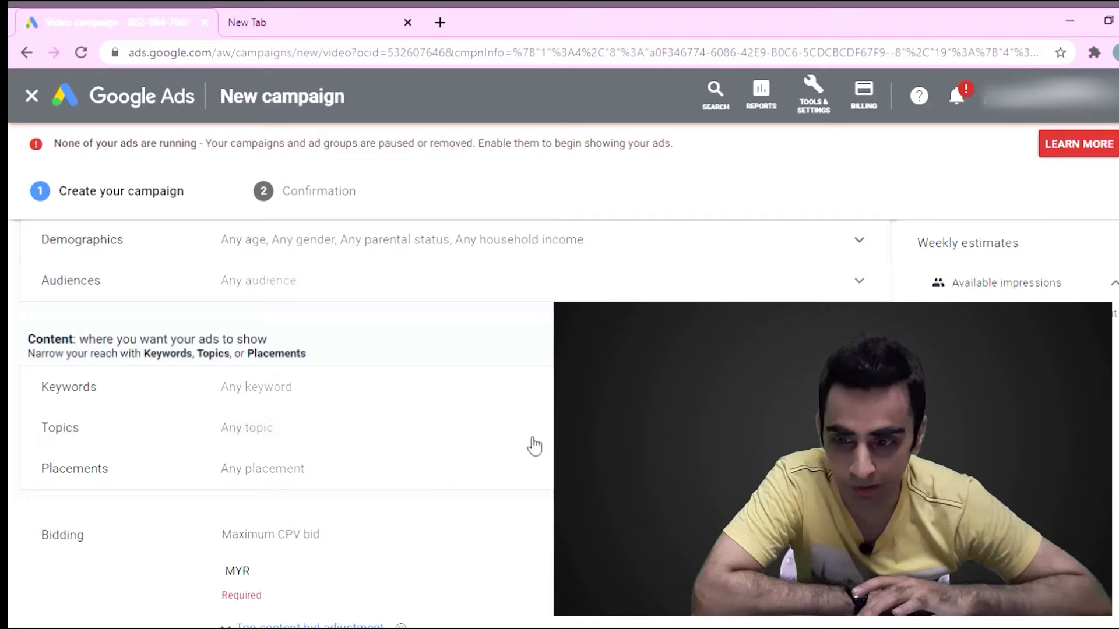
pyautogui.click(453, 475)
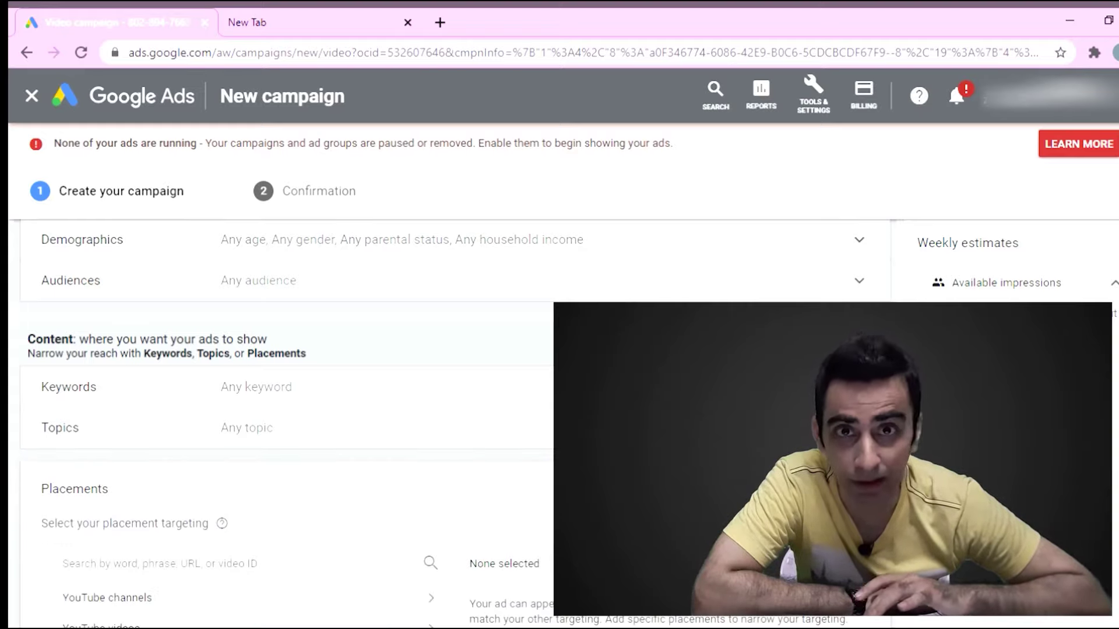
pyautogui.scroll(-5, 444, 428)
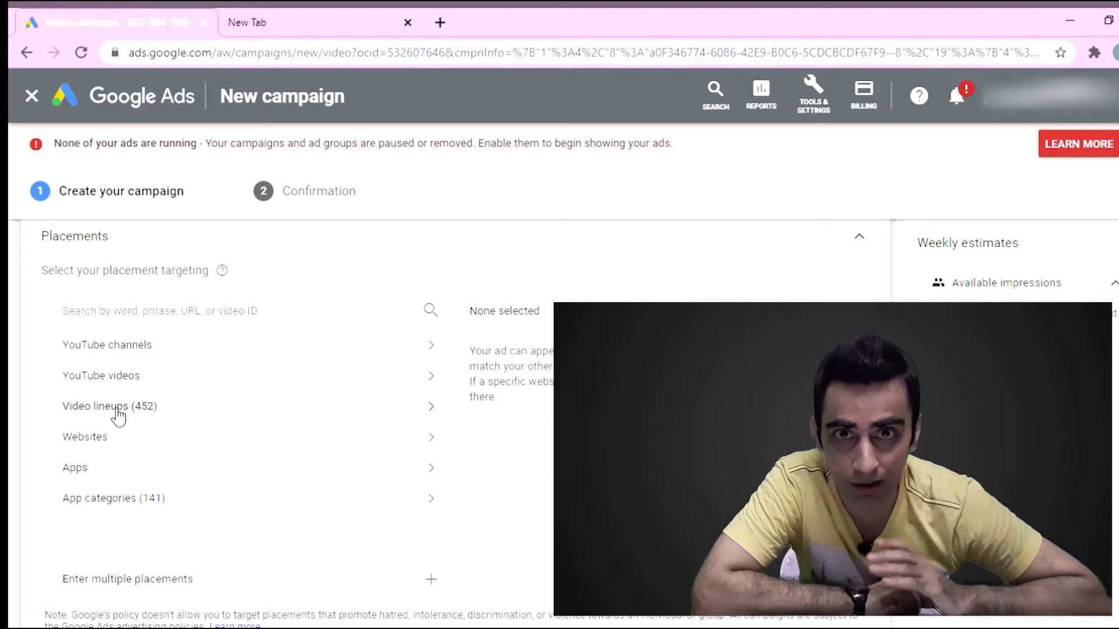
pyautogui.click(123, 349)
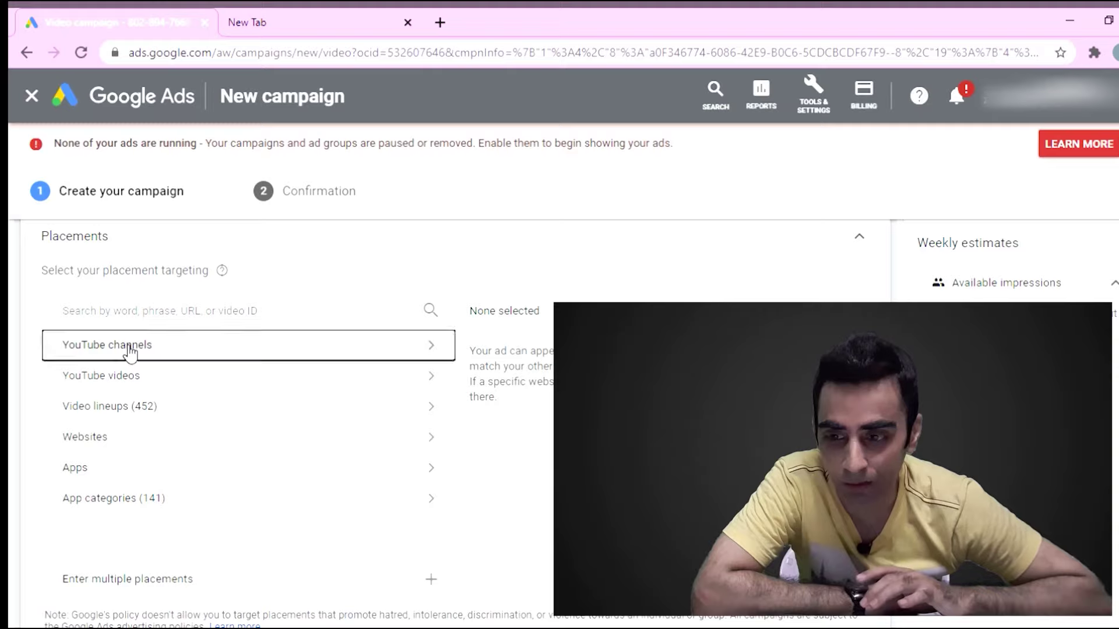
# Search the YouTube channels for VILLAGE FOOD, add Village Food Secrets as a placement, and clear the search
pyautogui.click(228, 318)
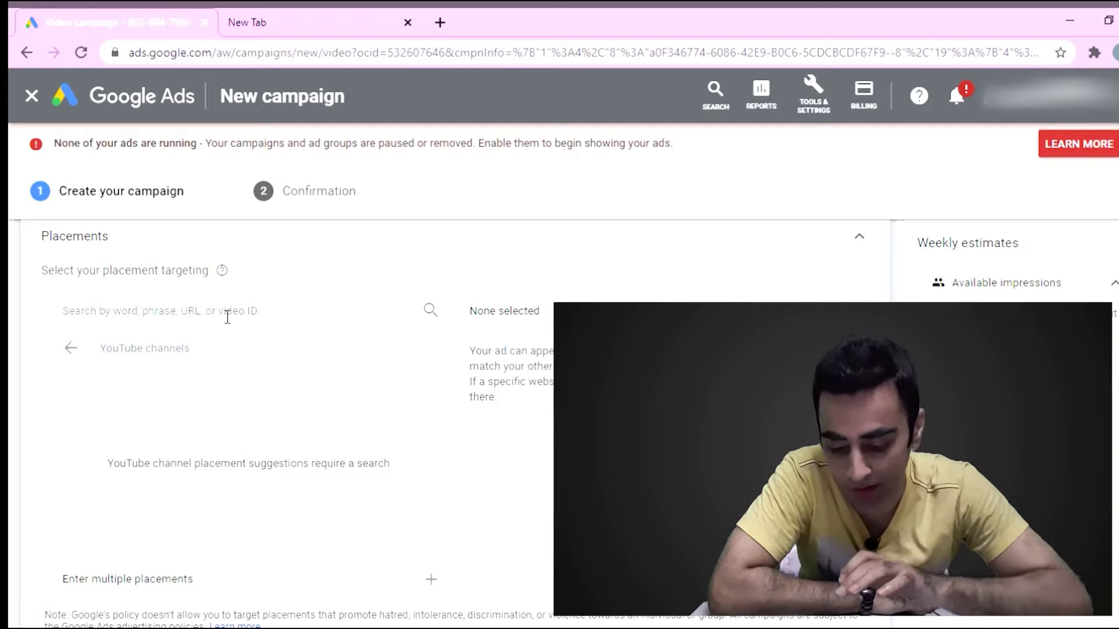
pyautogui.write('v')
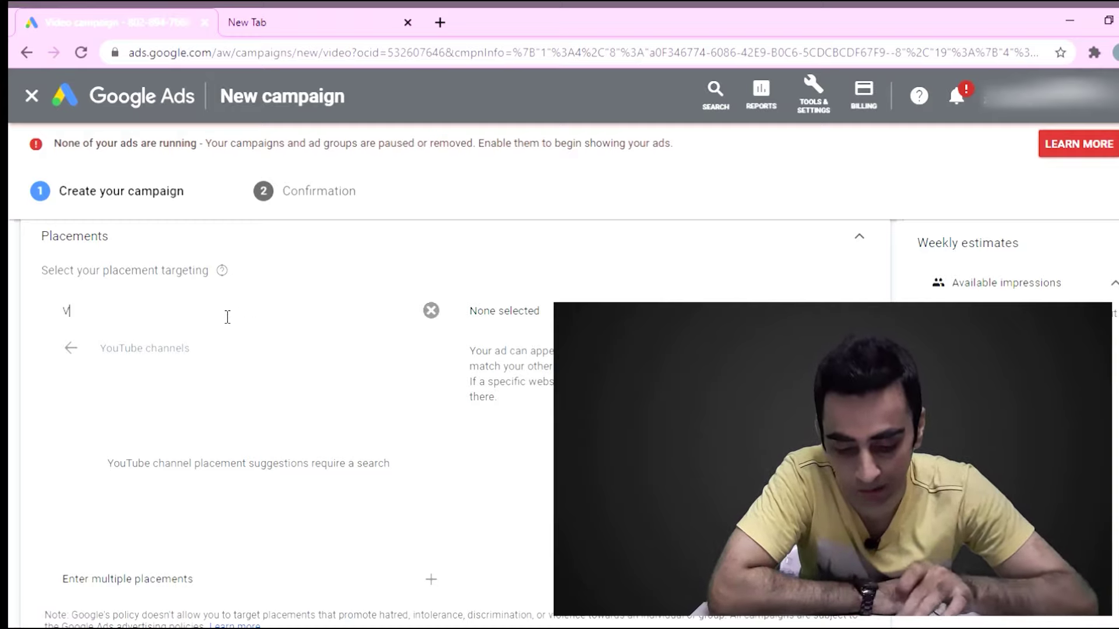
pyautogui.write('I')
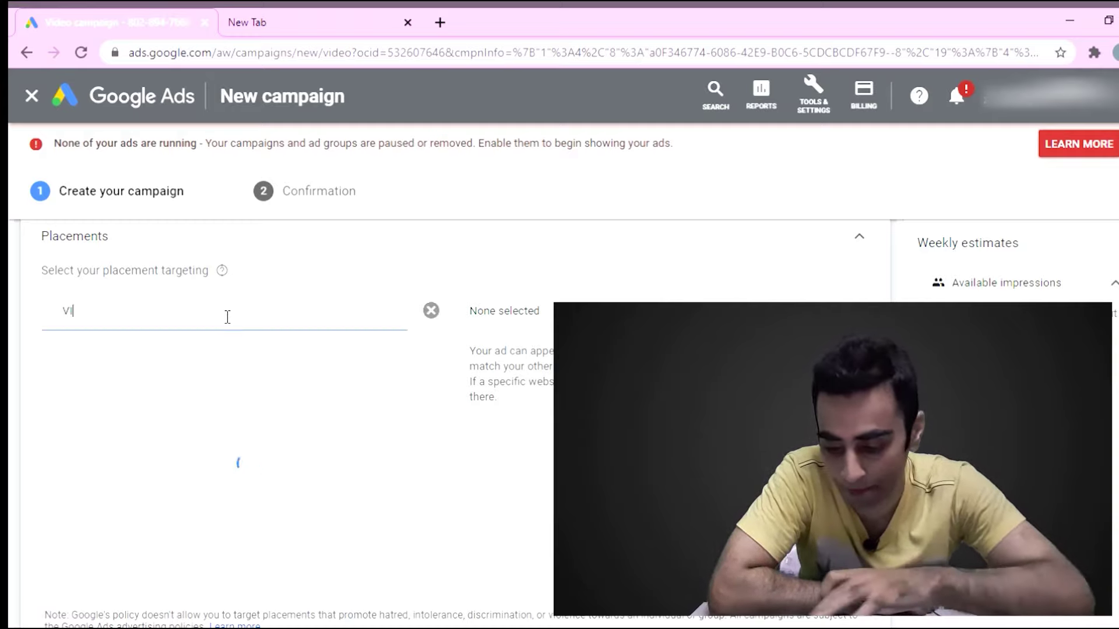
pyautogui.write('LLAGE')
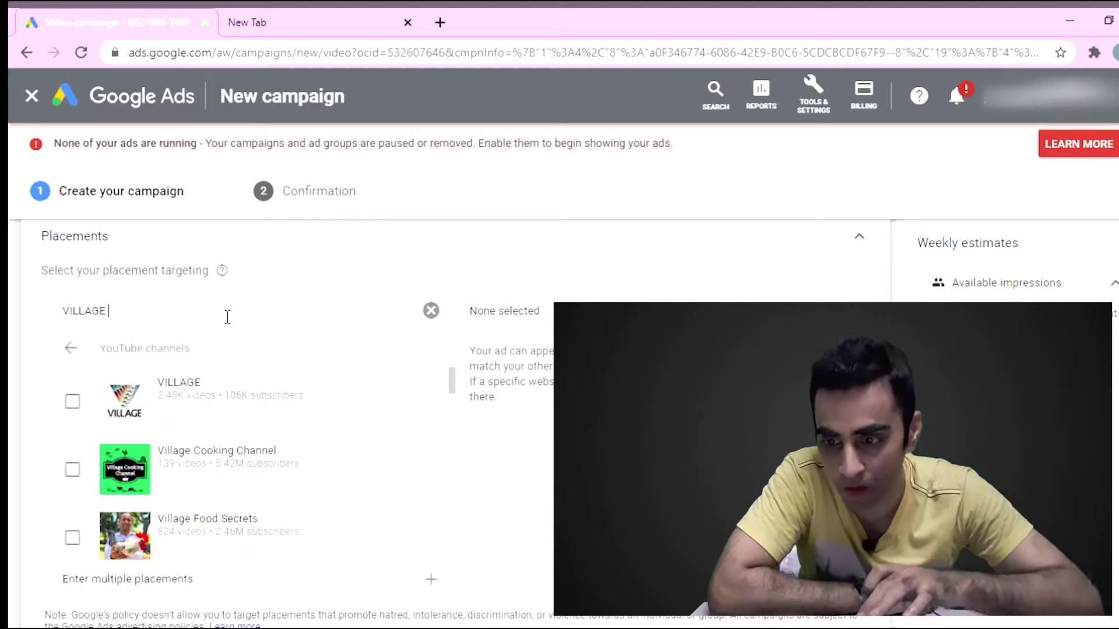
pyautogui.write(' F')
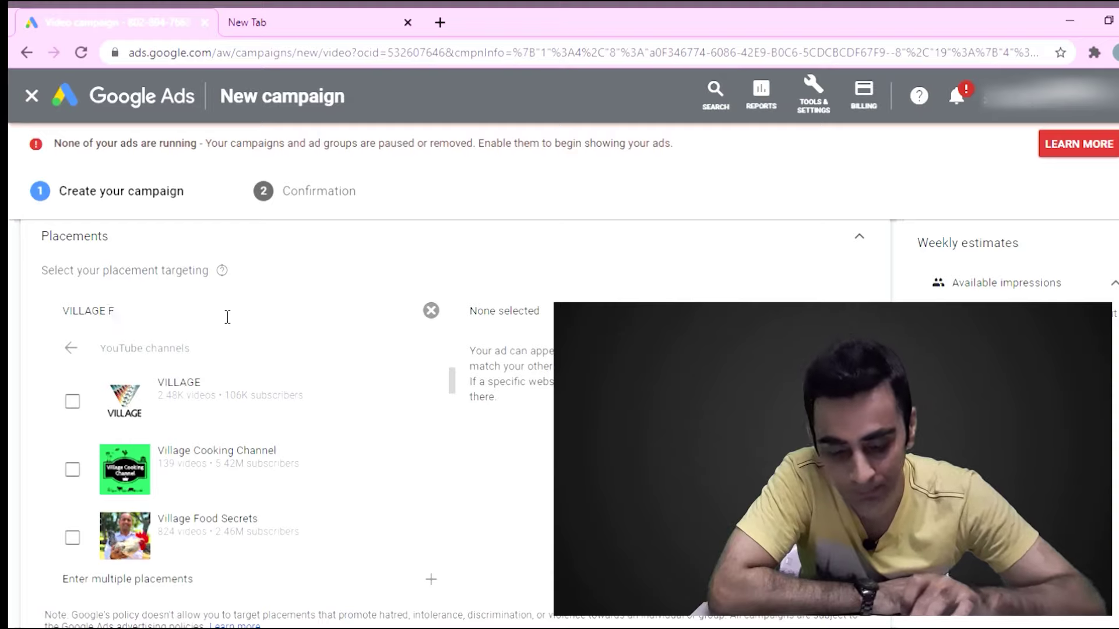
pyautogui.write('OOD')
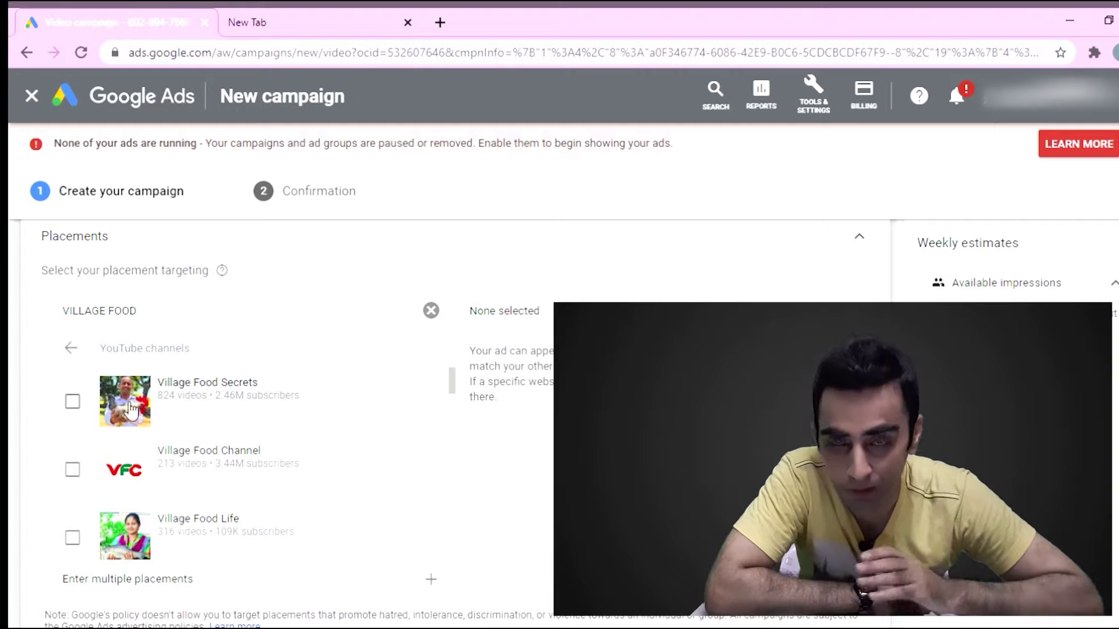
pyautogui.click(73, 403)
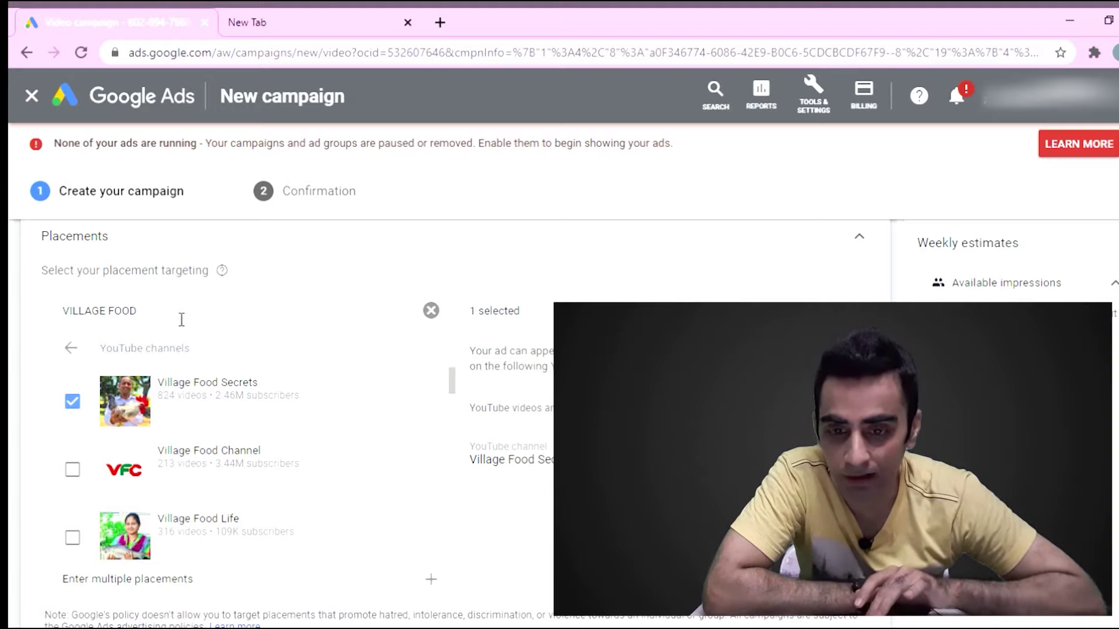
pyautogui.click(431, 311)
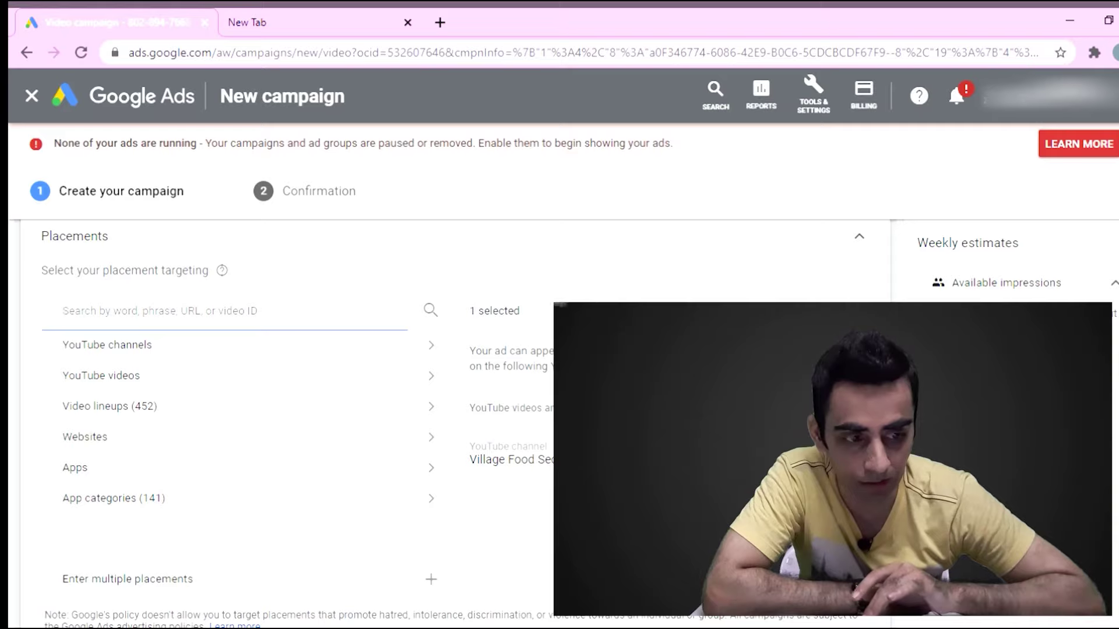
# Set the ad group's maximum CPV bid to MYR 0.01
pyautogui.scroll(-6, 531, 379)
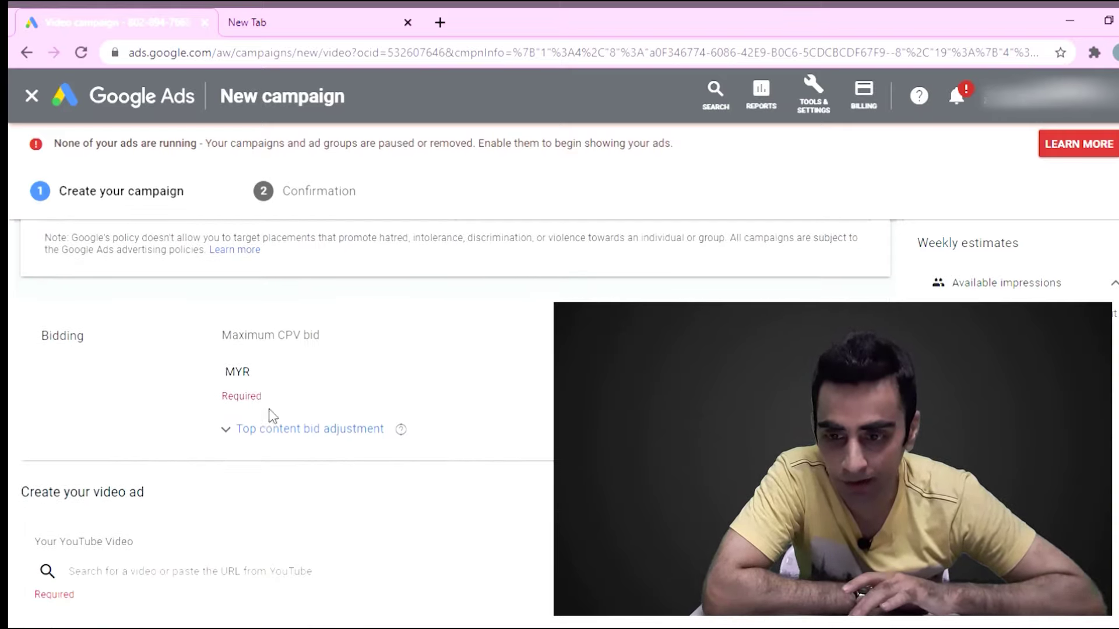
pyautogui.click(298, 383)
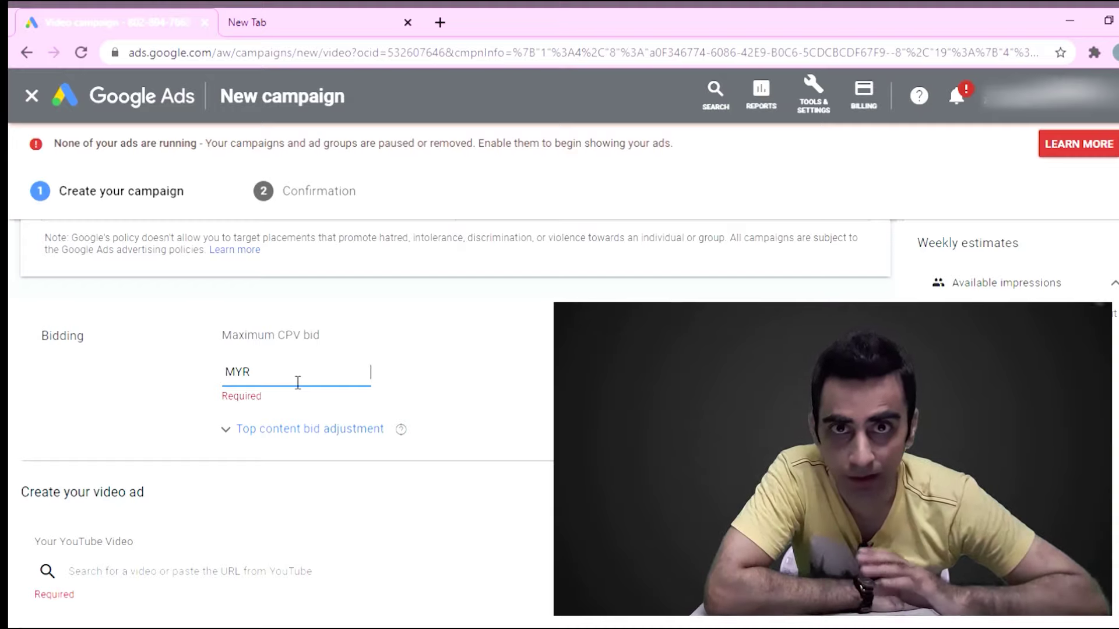
pyautogui.write('0.01')
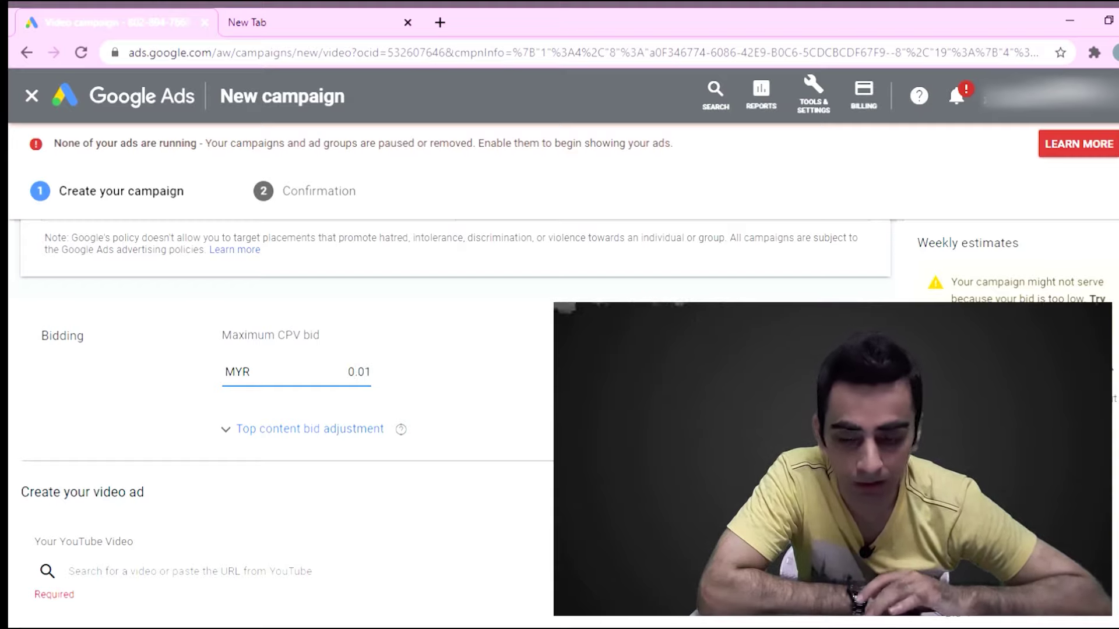
pyautogui.scroll(-3, 542, 519)
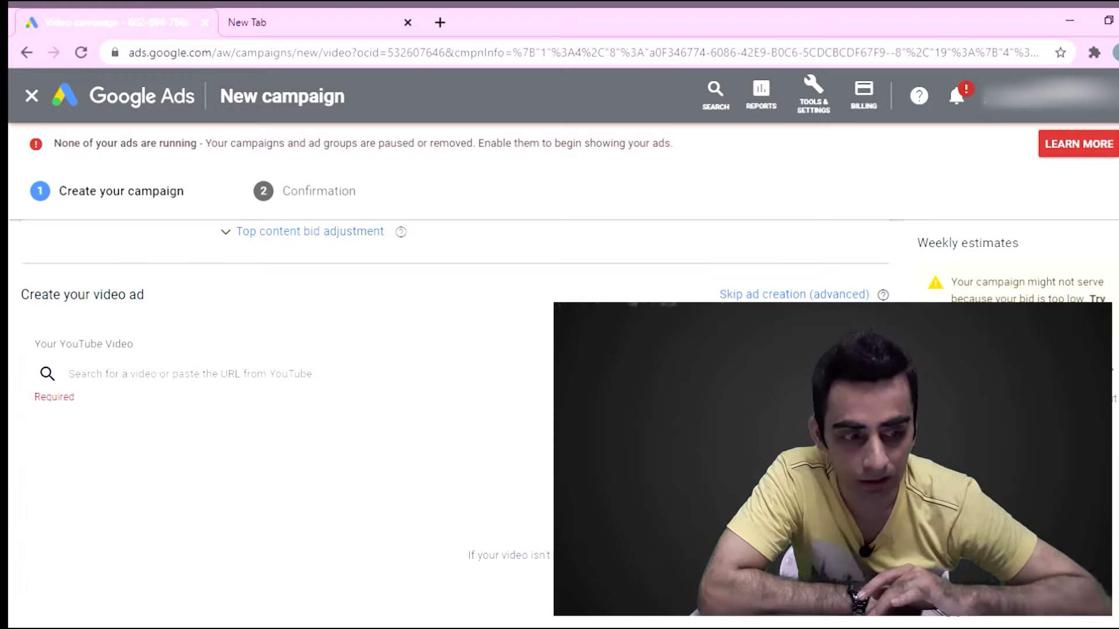
pyautogui.scroll(-5, 280, 407)
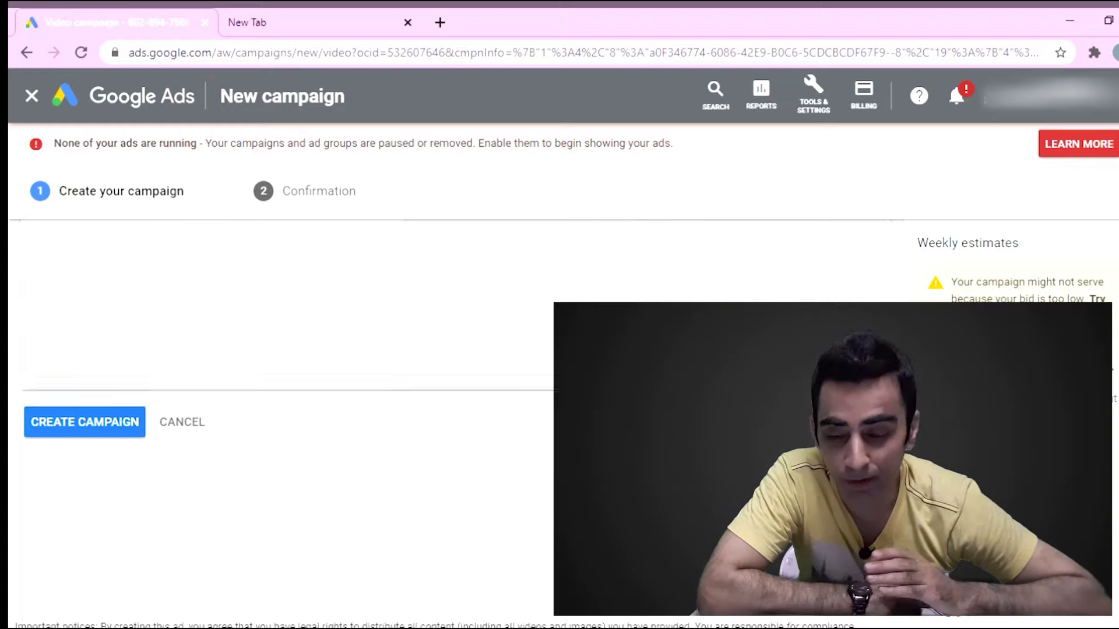
pyautogui.scroll(1, 280, 379)
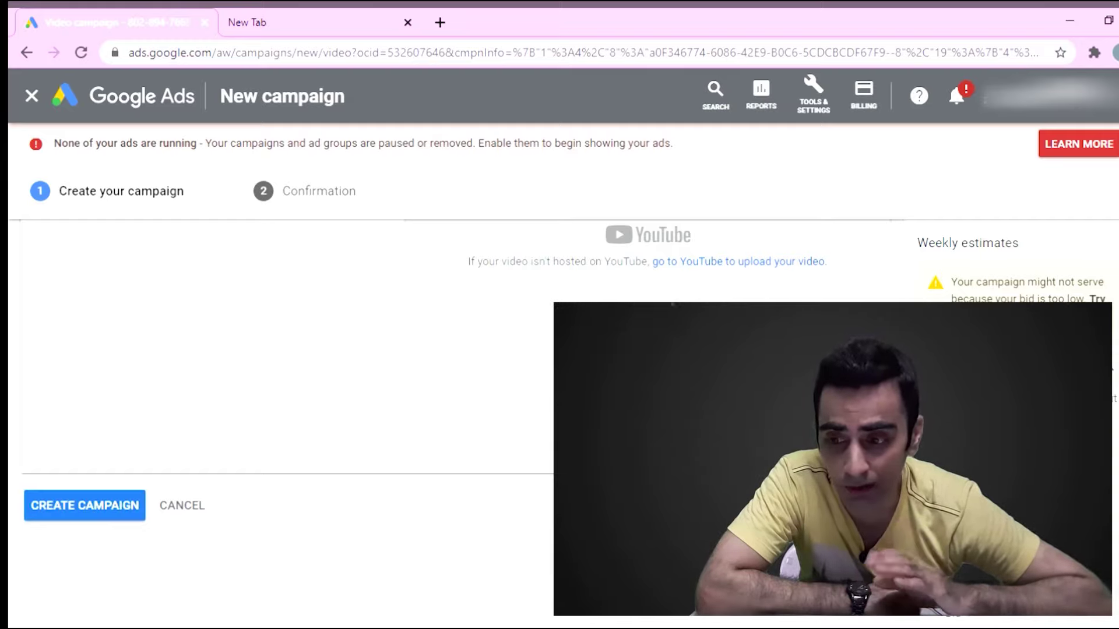
pyautogui.scroll(-2, 280, 350)
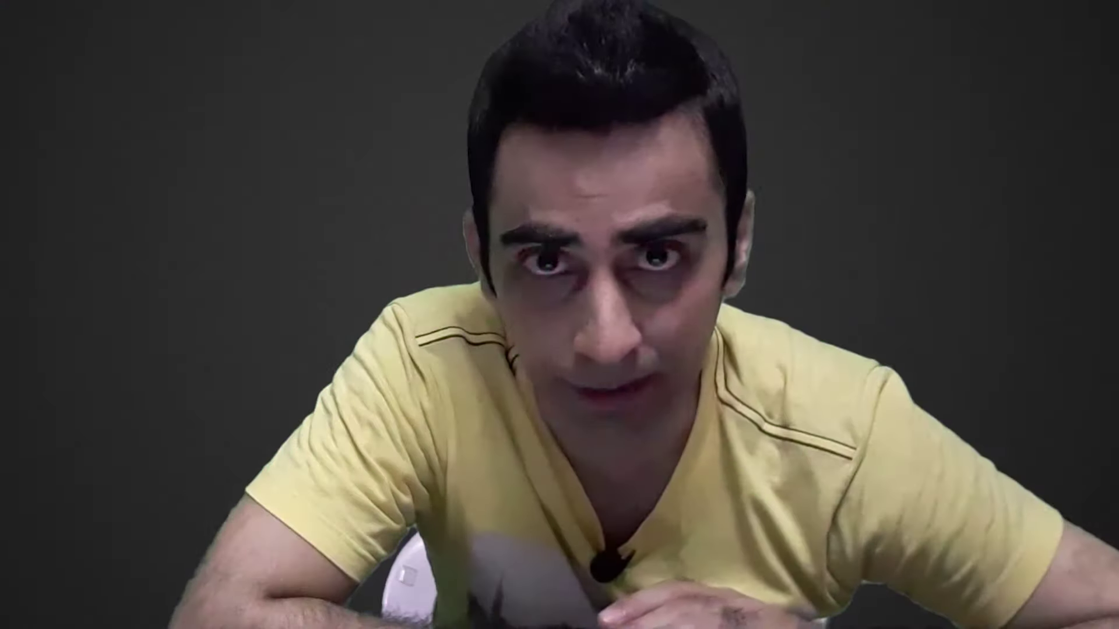